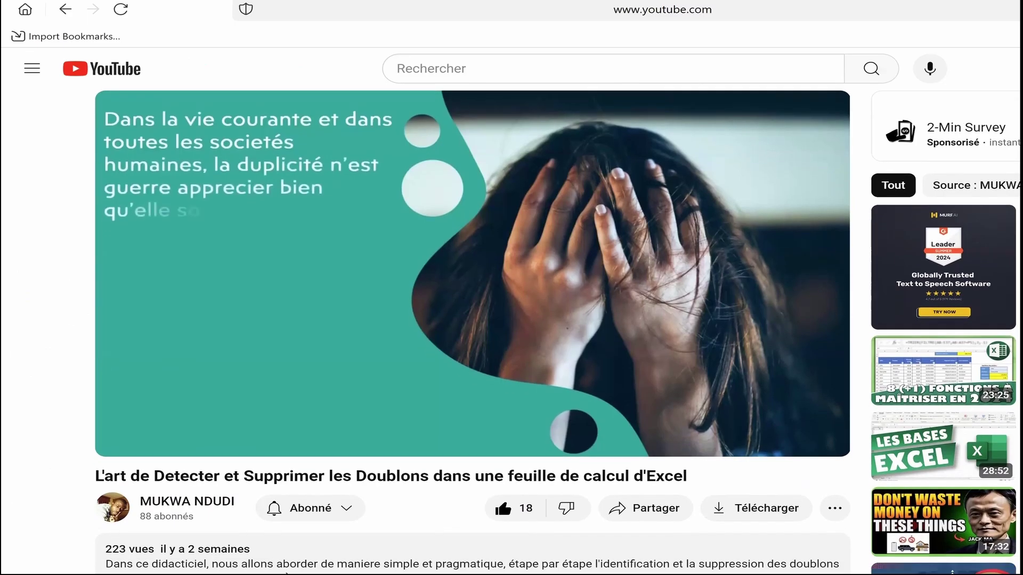
Step: Examine the video description's table of contents and its chapter list on the Excel duplicates tutorial page
scroll(472, 330, down, 3)
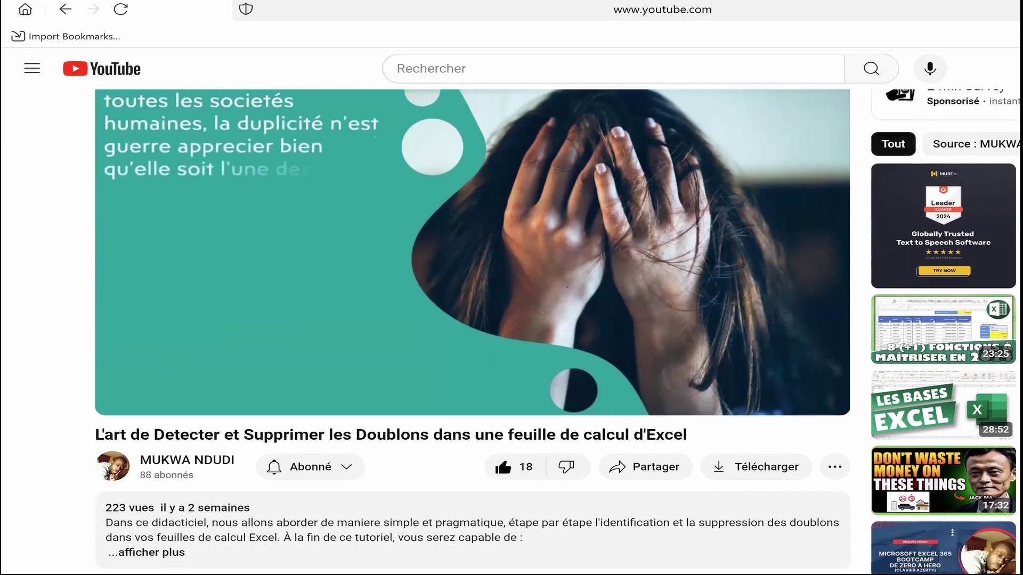
scroll(906, 129, down, 1)
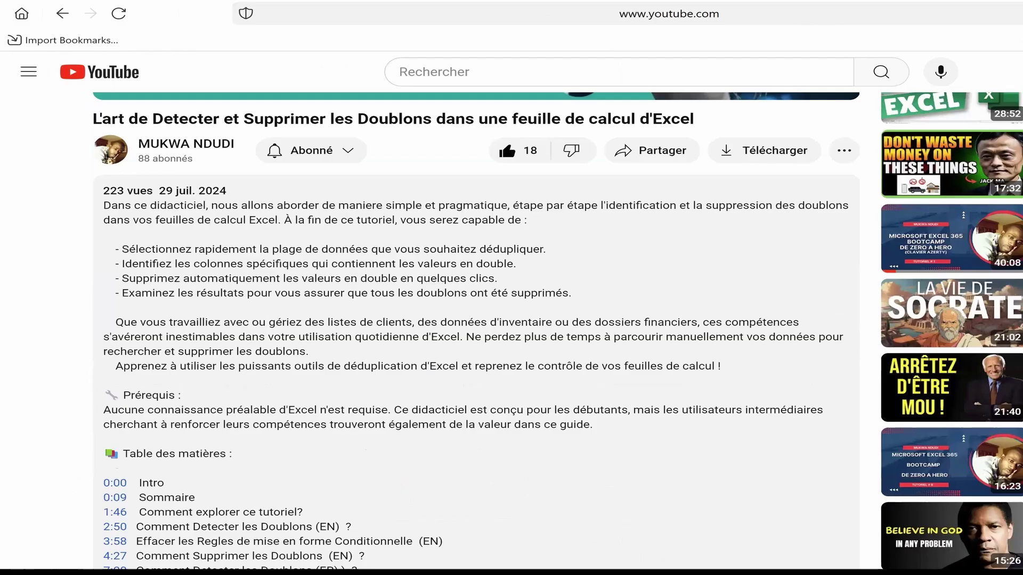
scroll(474, 330, down, 5)
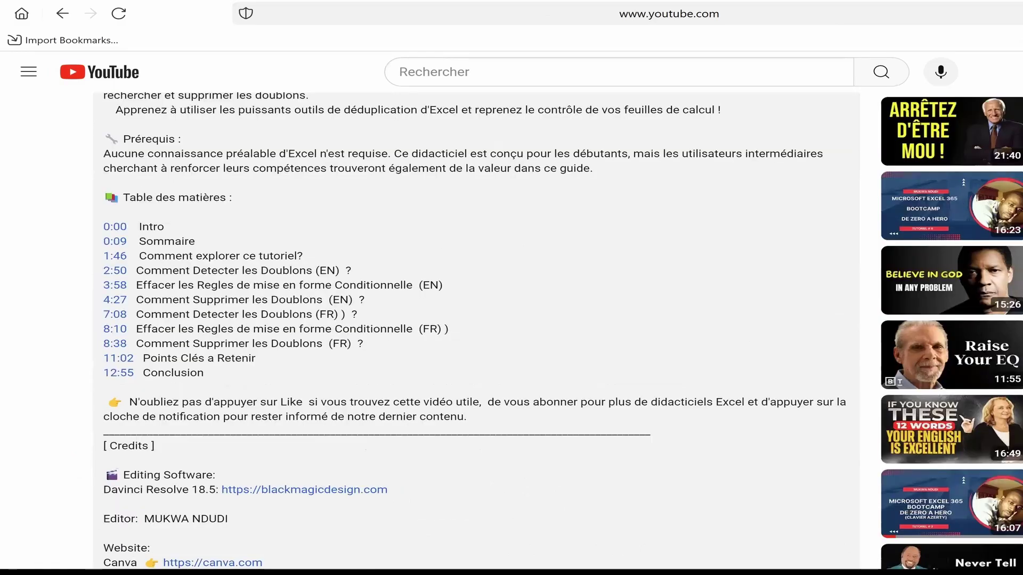
scroll(474, 330, up, 1)
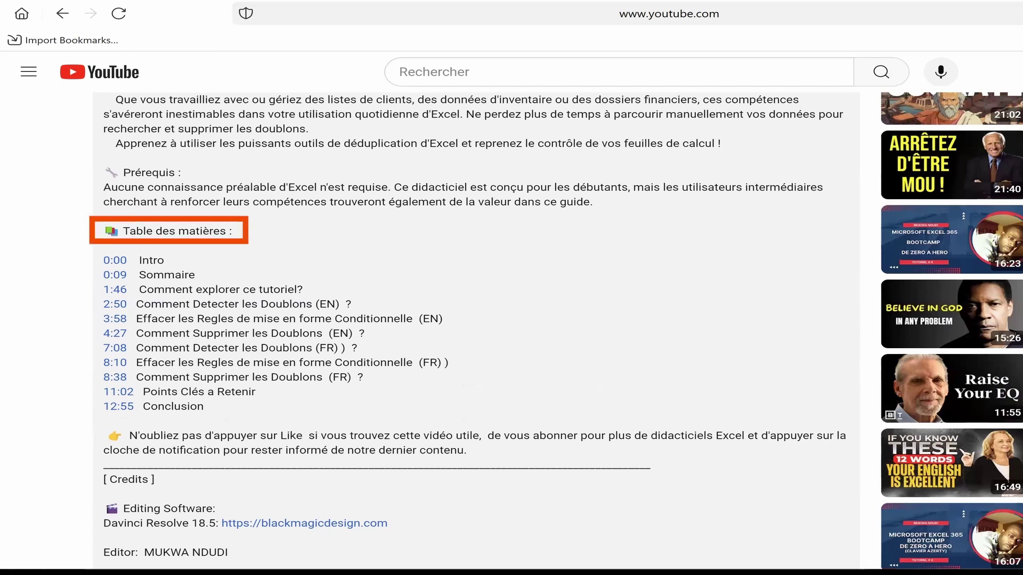
scroll(133, 415, down, 6)
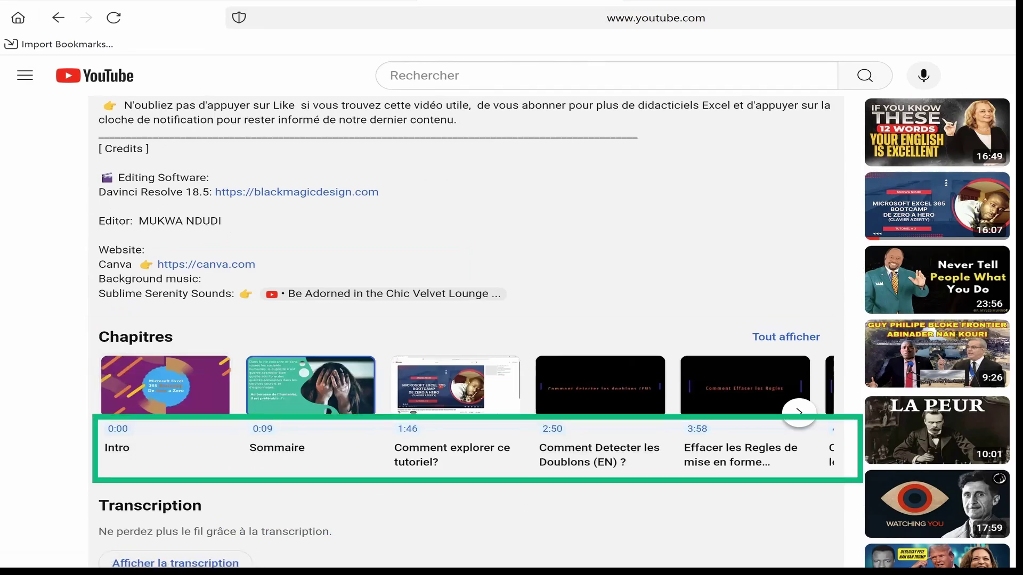
click(800, 415)
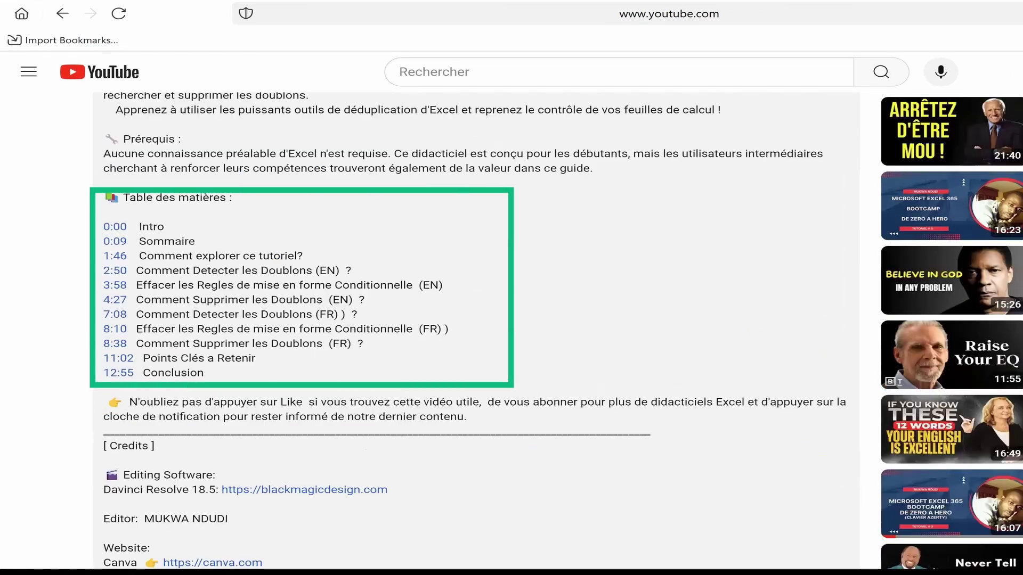
scroll(480, 331, up, 1)
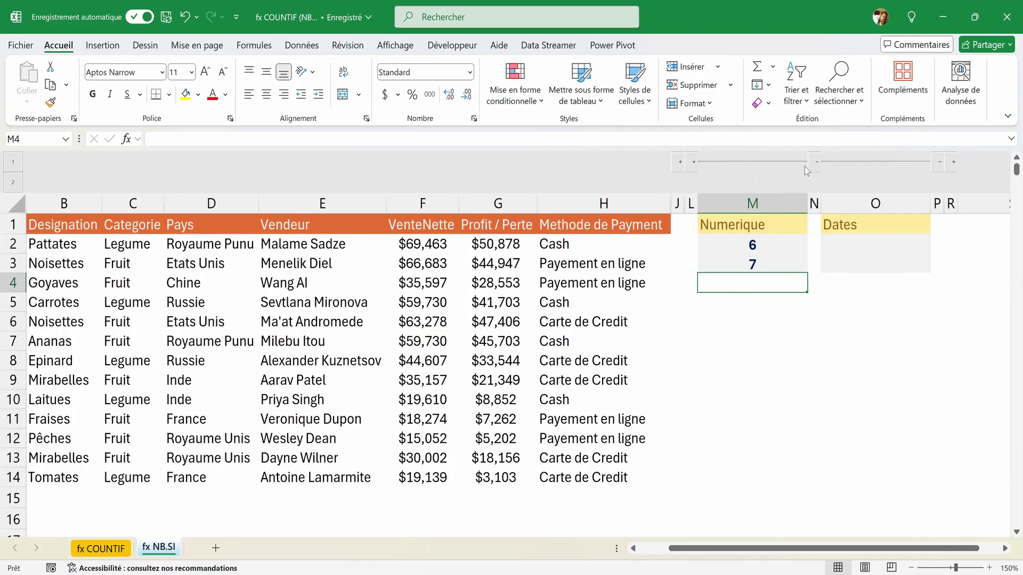
Step: Collapse the Numerique column group and start an NB.SI formula in O2 with the sale dates A2:A14 as its range
click(818, 163)
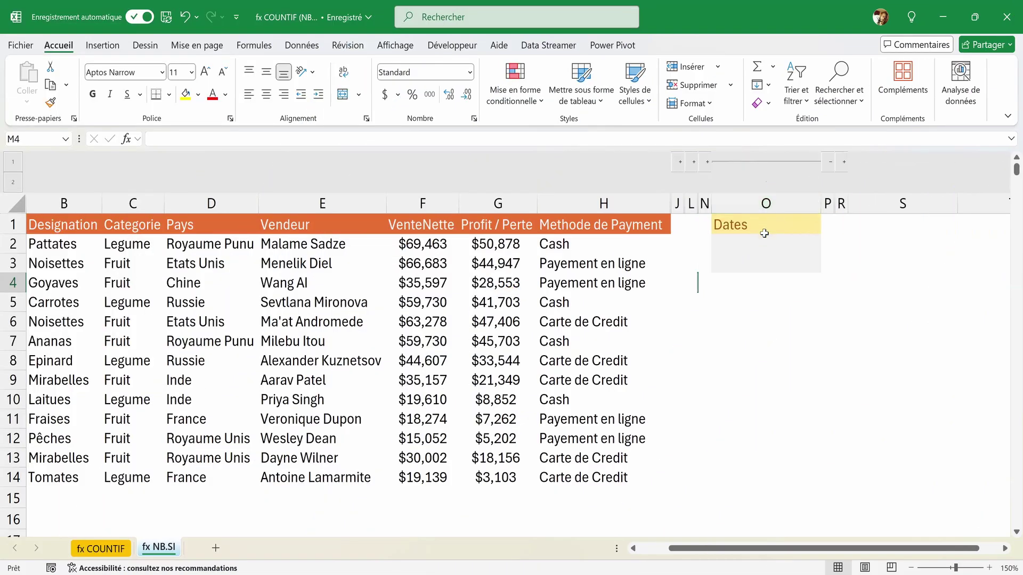
click(753, 246)
drag(745, 548, 682, 557)
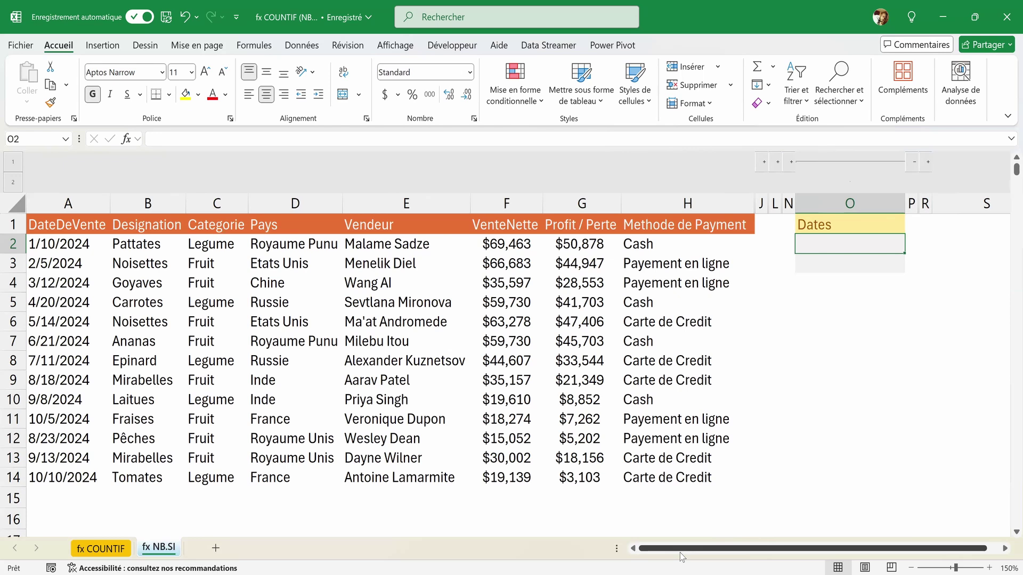
text(=)
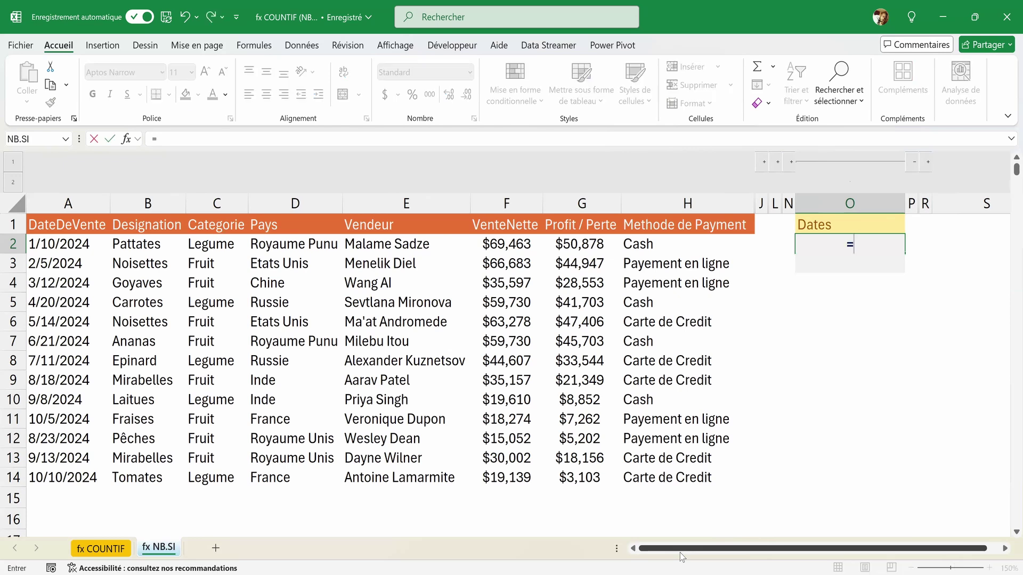
text(nb)
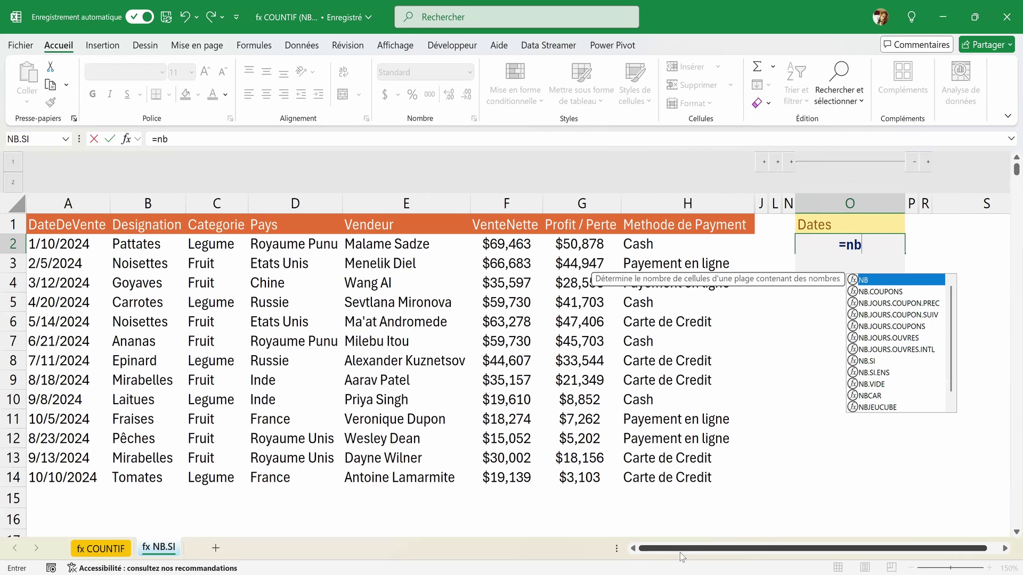
text(.si)
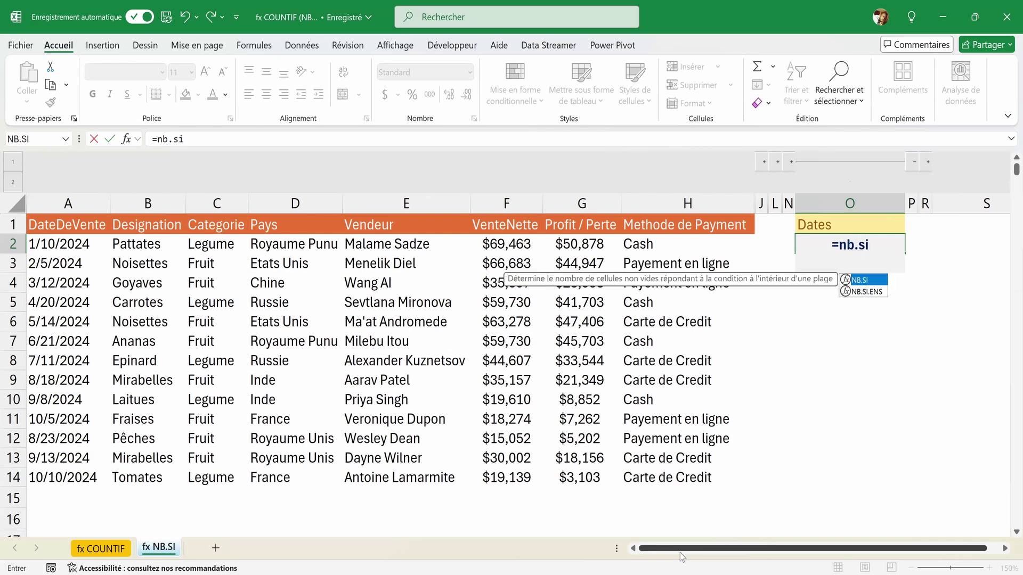
key(Tab)
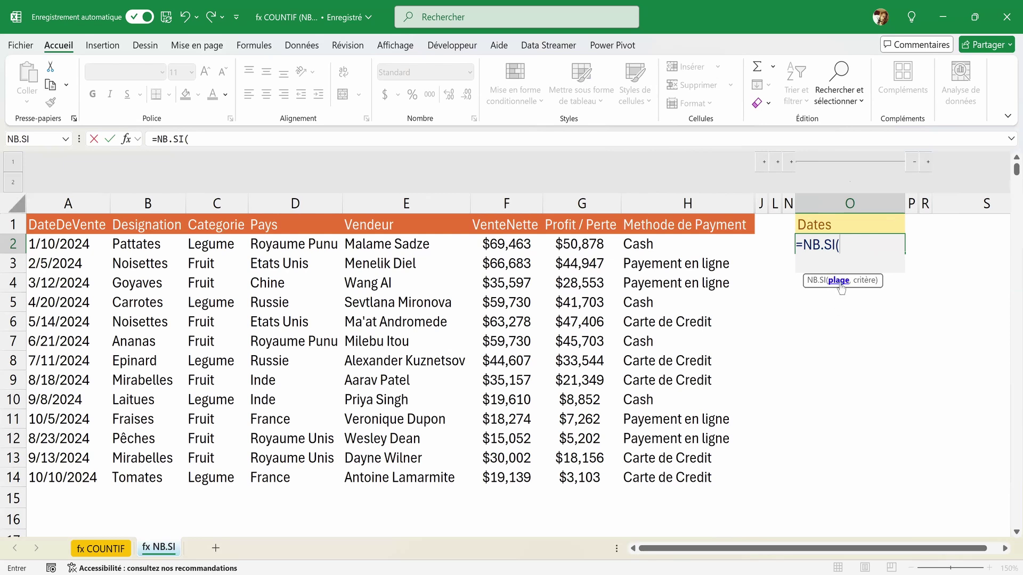
click(57, 242)
key(ctrl+shift+Down)
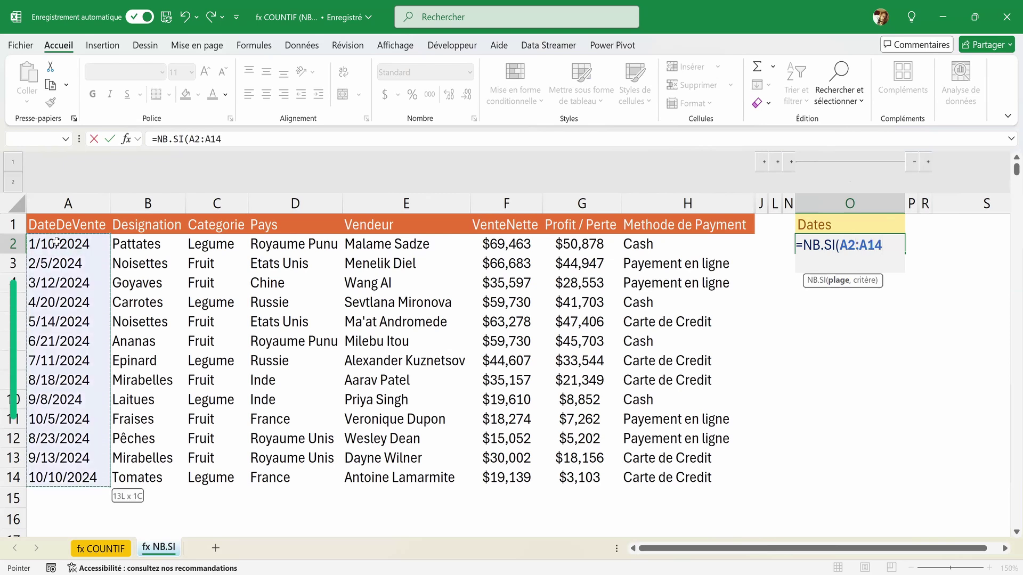
text(,)
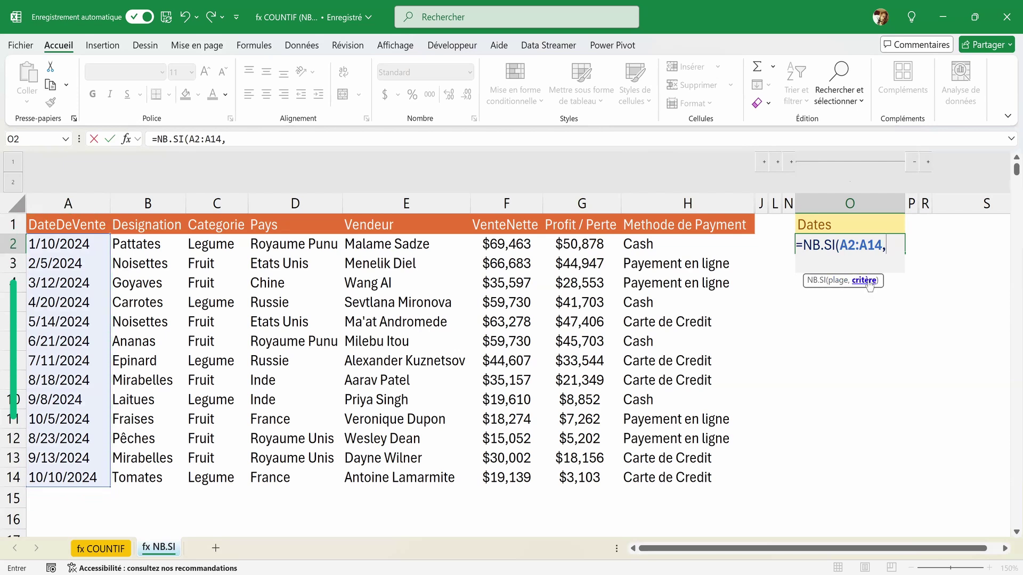
Step: Complete the O2 formula with the criterion ">08/01/2024" to count sales after that date
text(">)
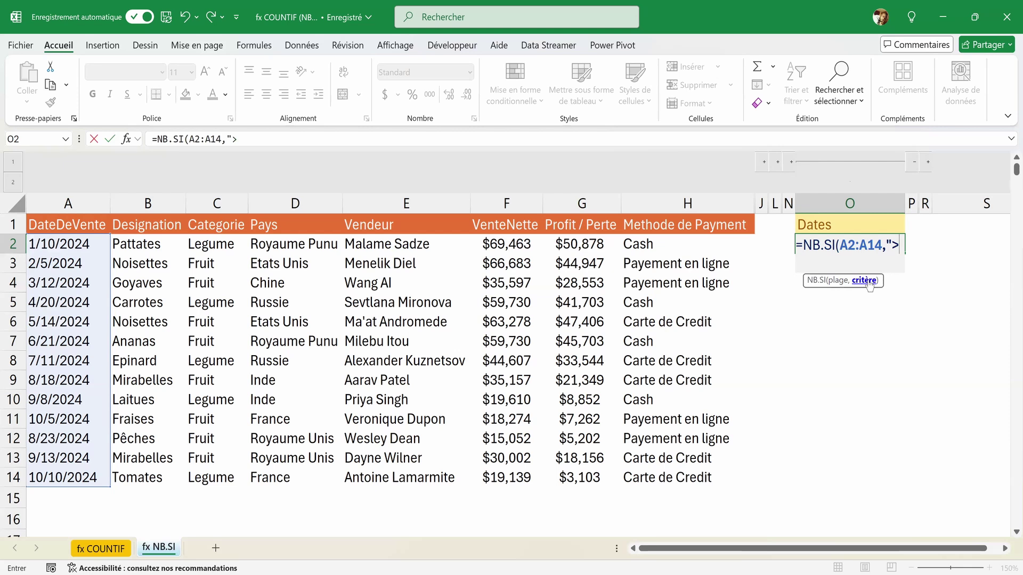
text(08)
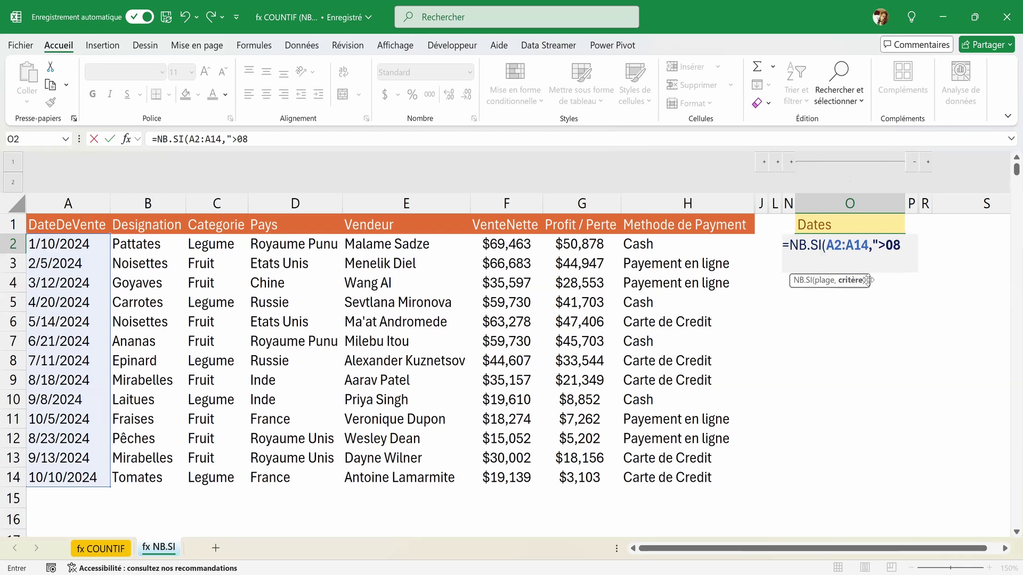
text(/01/)
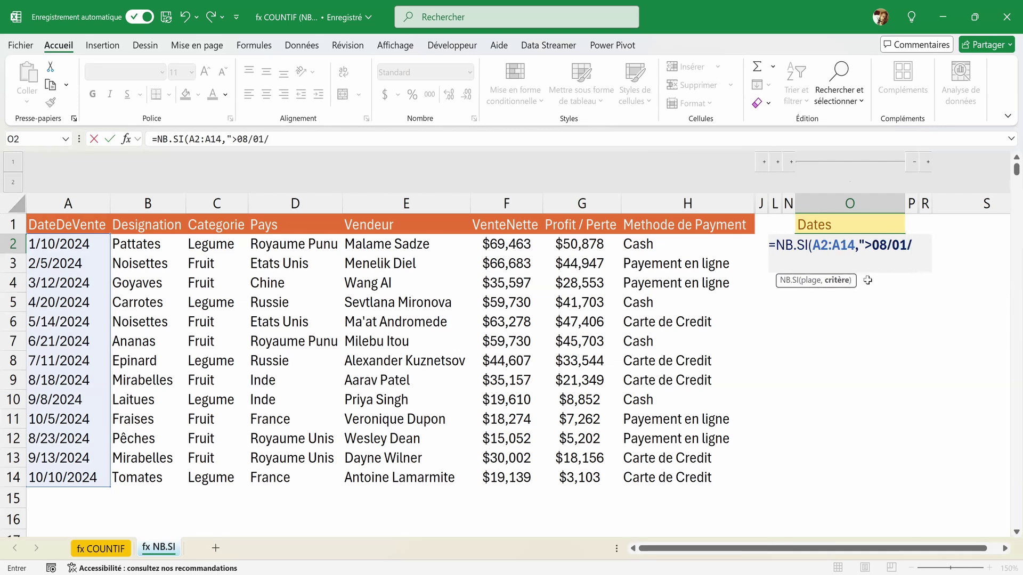
text(2024)
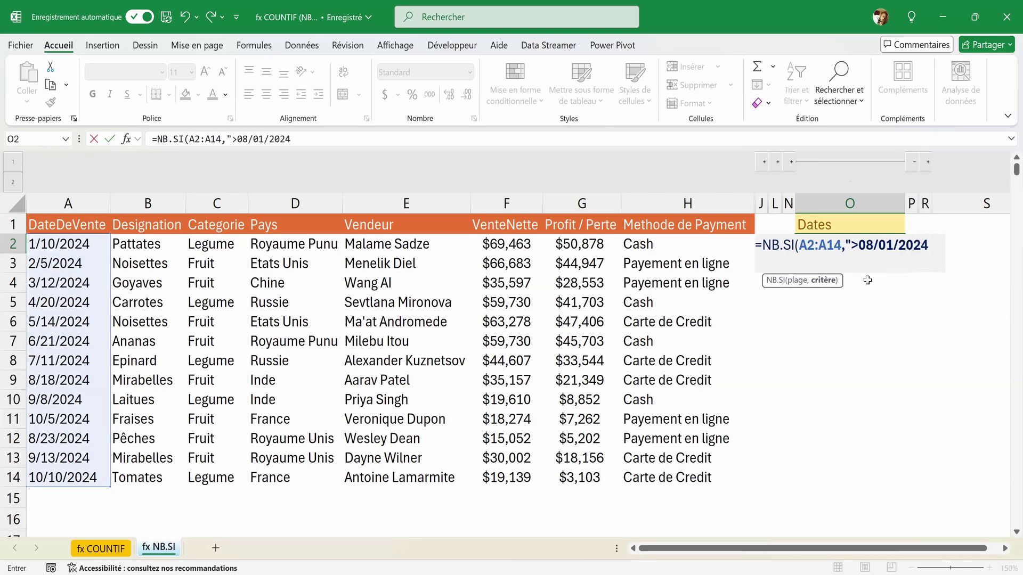
text("))
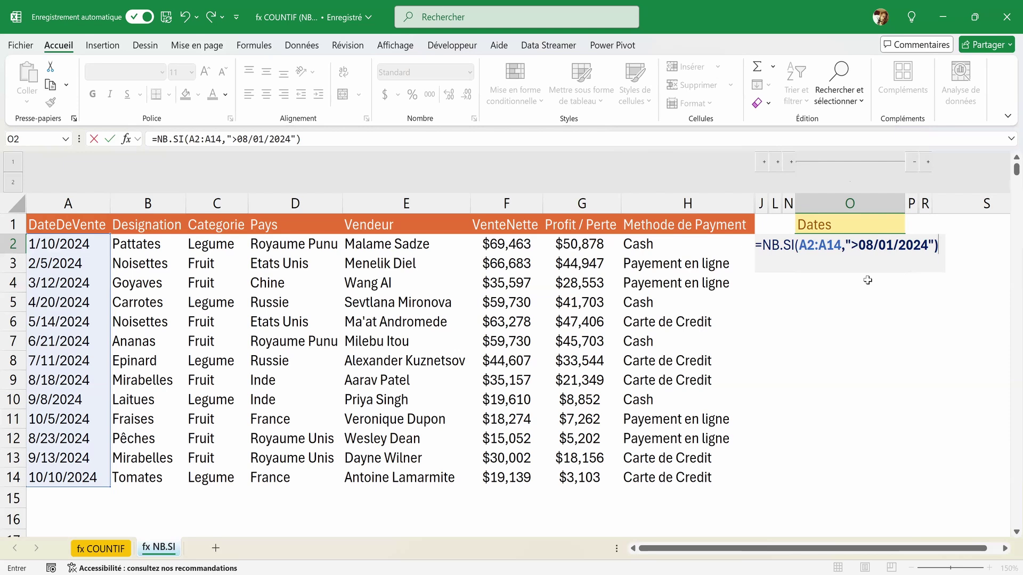
key(Return)
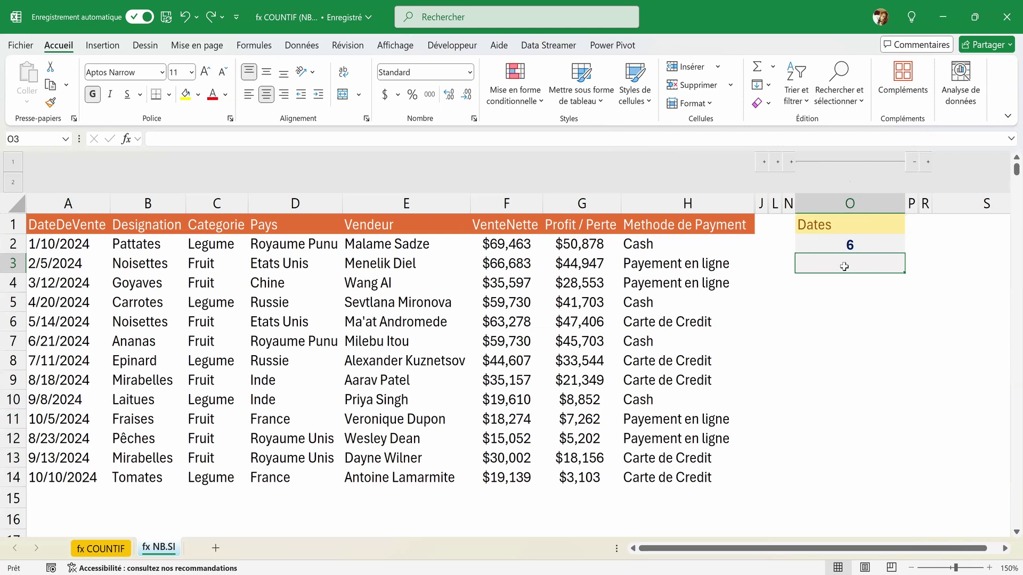
Step: Insert the NB.SI function in O3 through its function arguments, using A2:A14 as the Plage
click(128, 142)
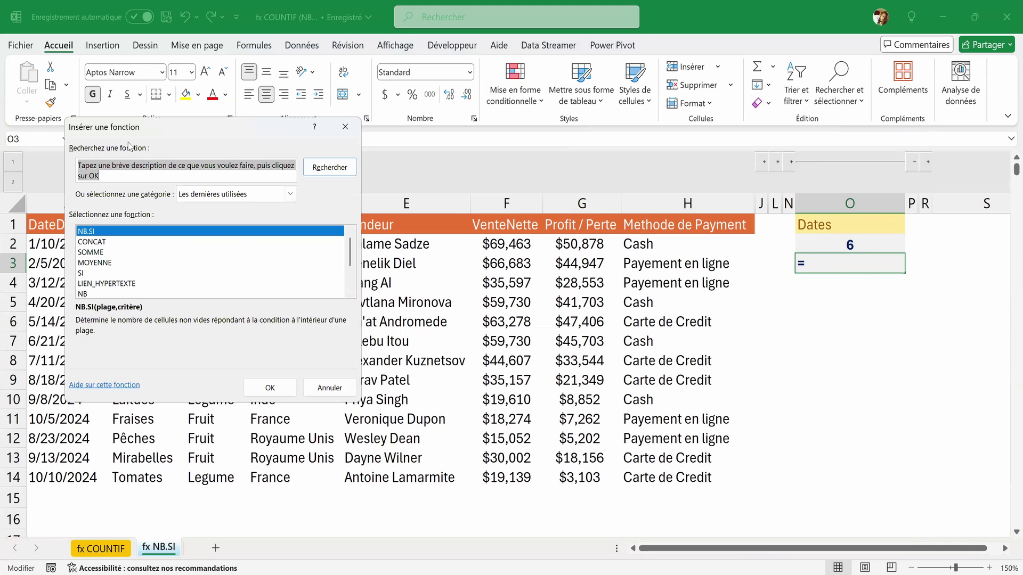
click(271, 388)
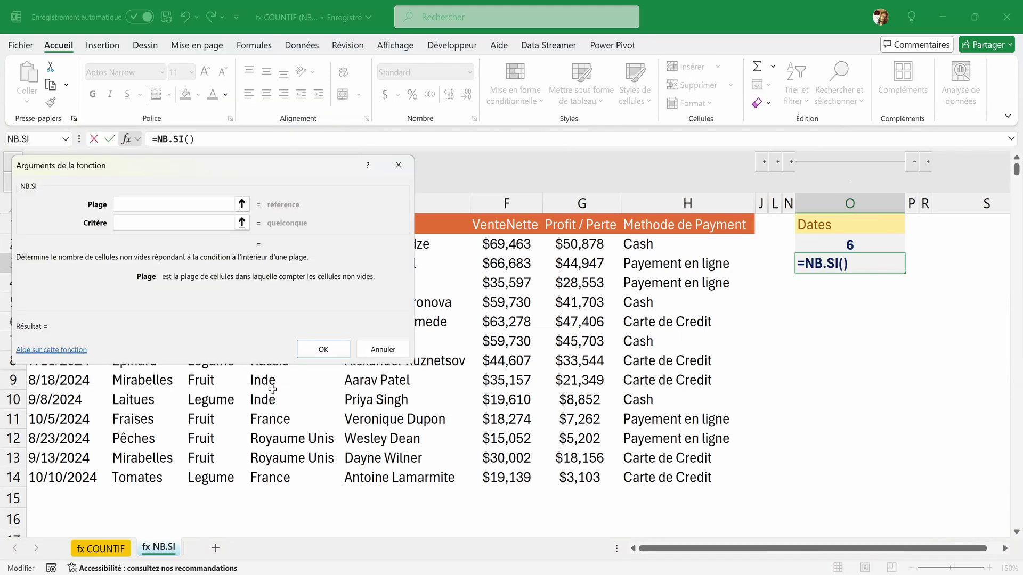
click(242, 205)
click(62, 242)
key(ctrl+shift+Down)
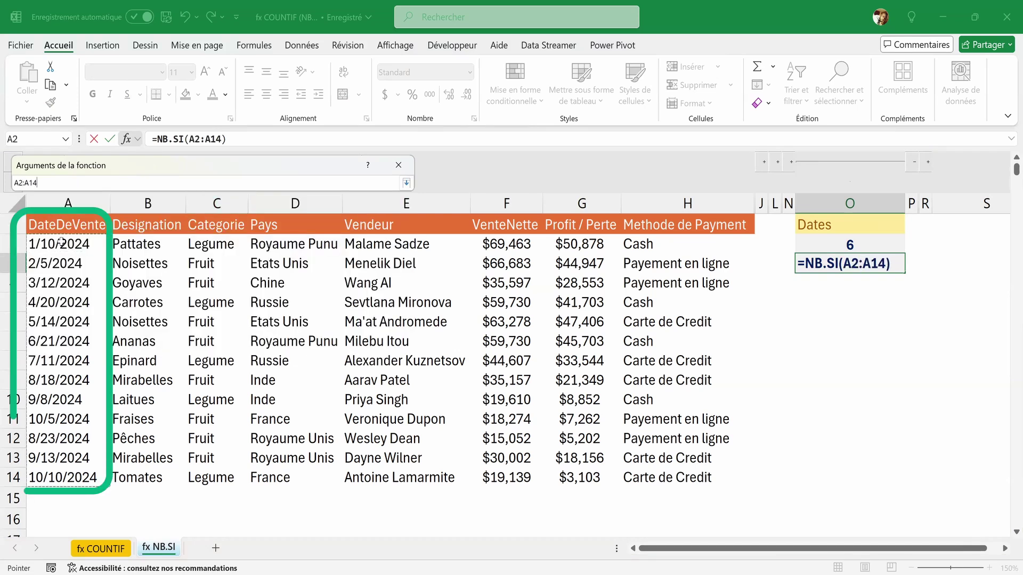
click(407, 183)
Step: Set the Critère of the O3 function to <08/01/2024, confirm it and select cell O4
text(<)
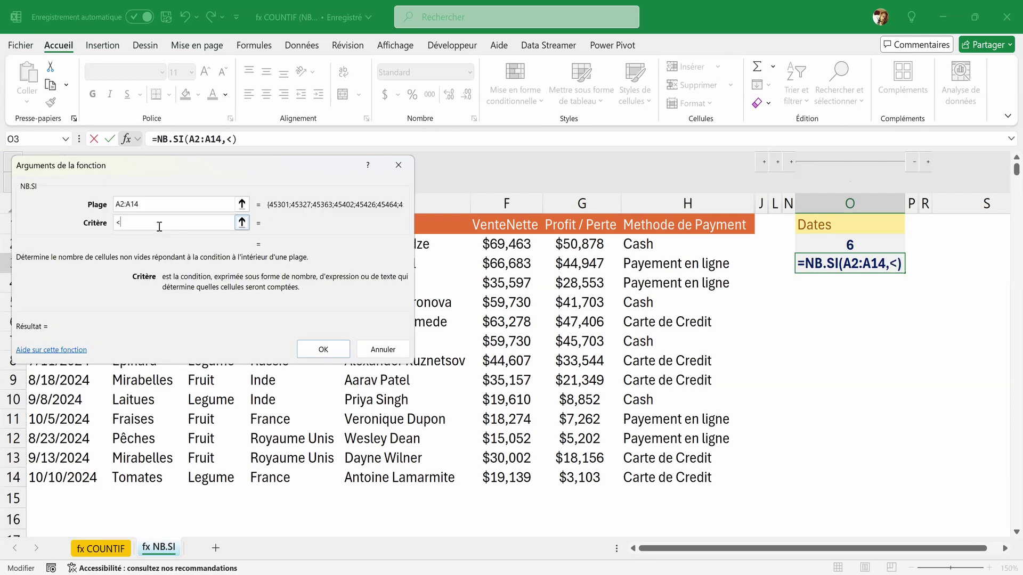
text(08/)
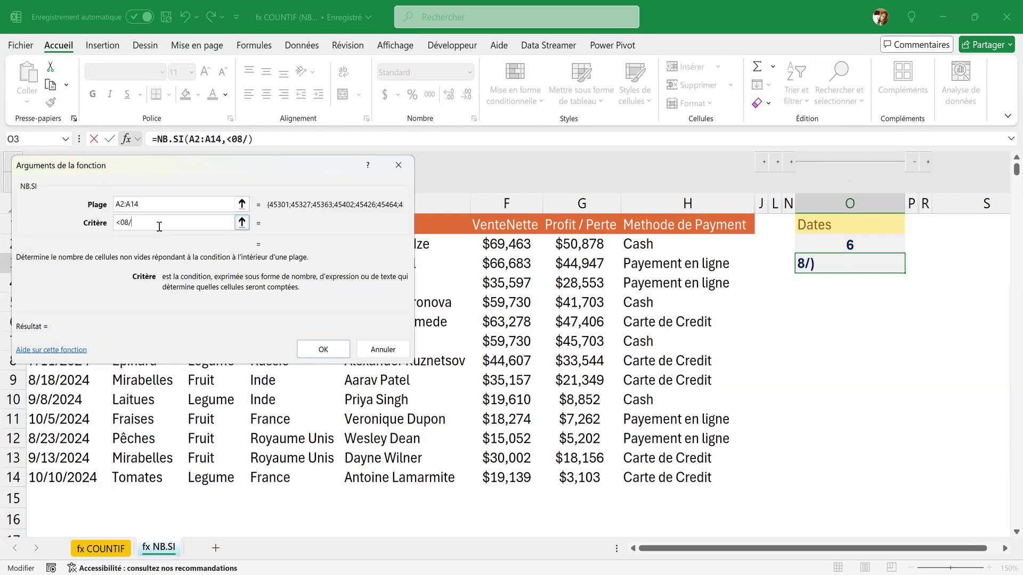
text(01/2024)
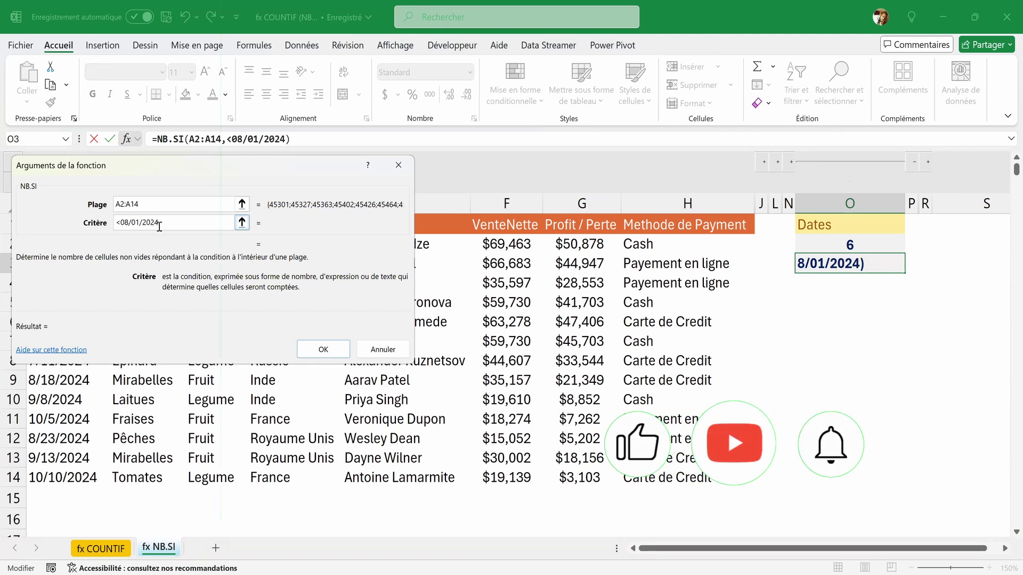
click(323, 350)
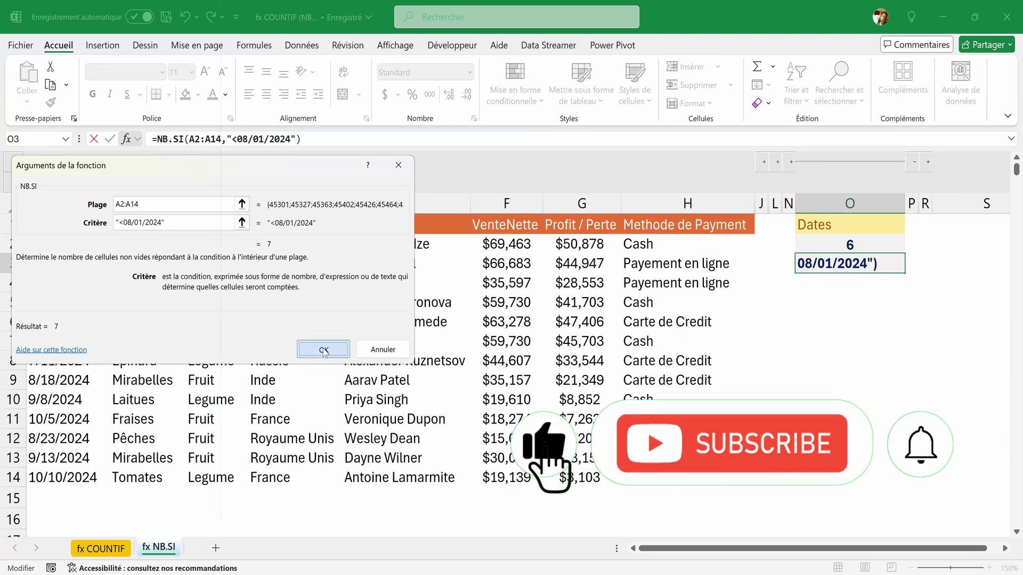
click(858, 278)
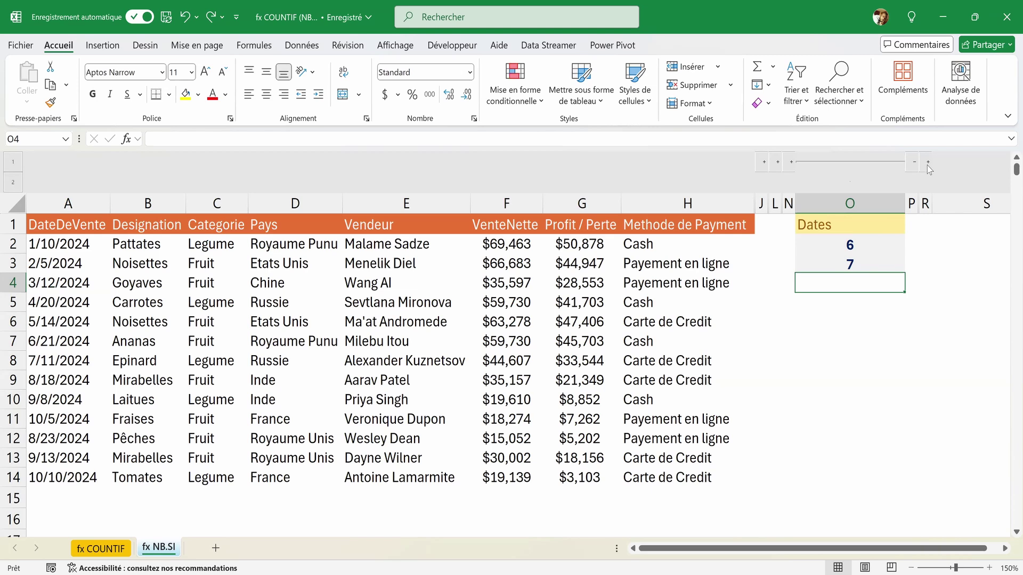
Step: Expand the Caratere generiques column group and start an NB.SI formula in Q2 with the Vendeur cells E2:E14 as its range
click(928, 162)
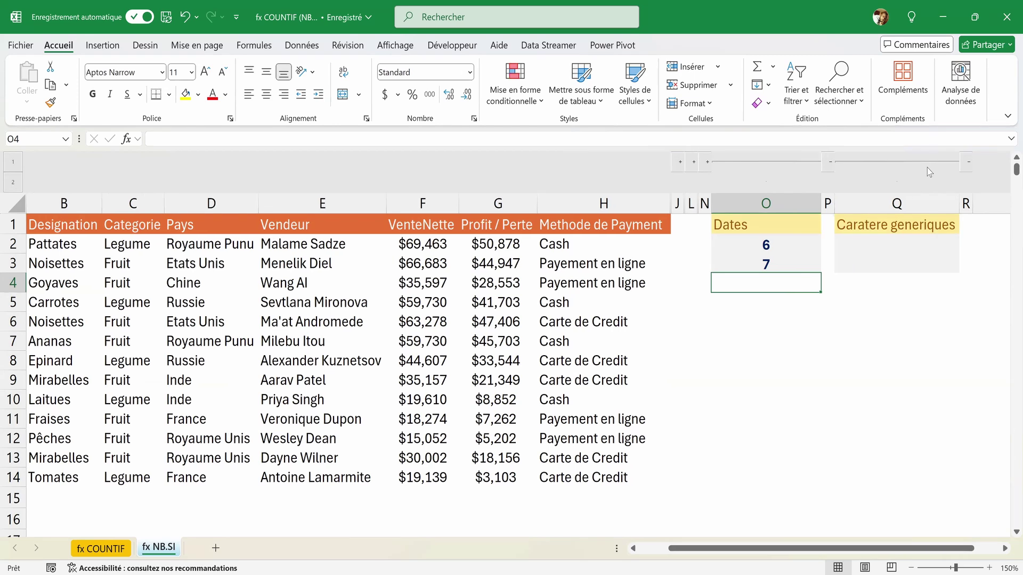
click(886, 239)
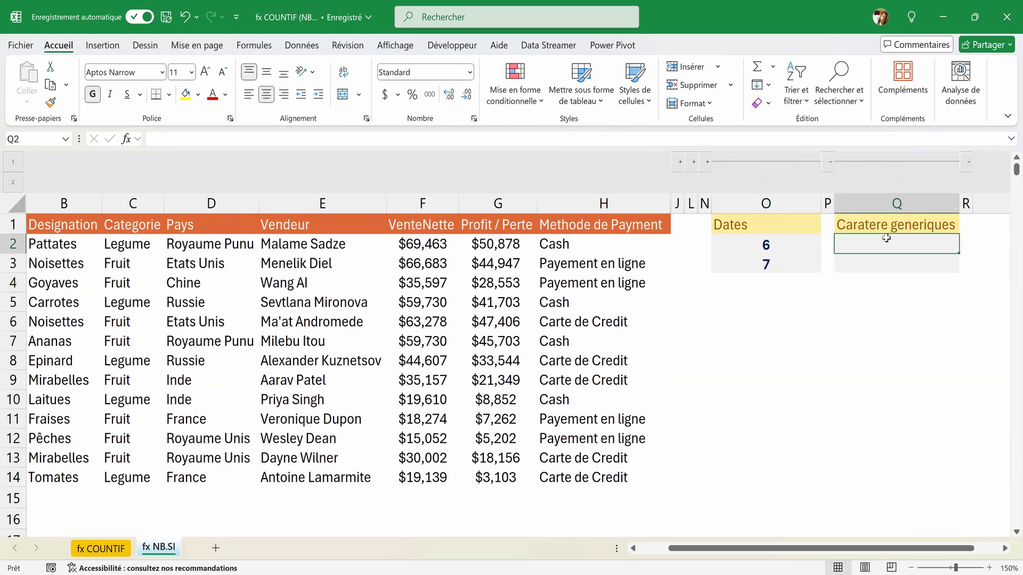
text(=n)
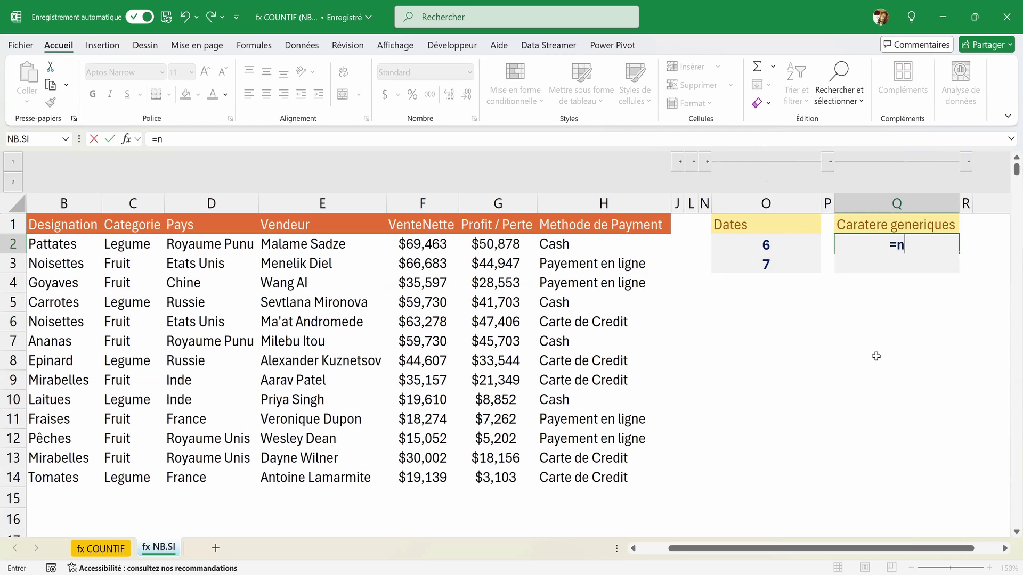
text(b.s)
key(Tab)
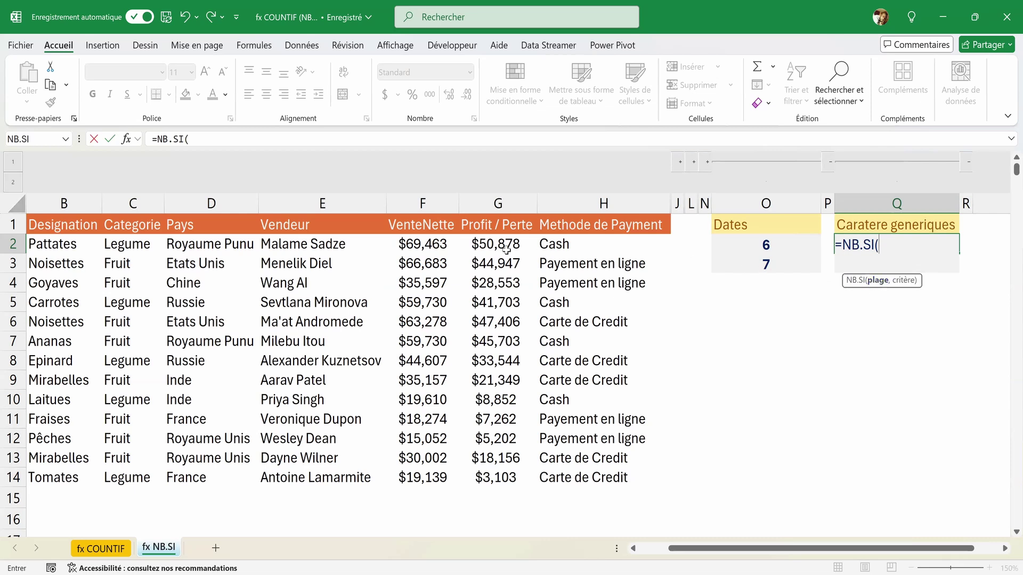
click(281, 242)
key(ctrl+shift+Down)
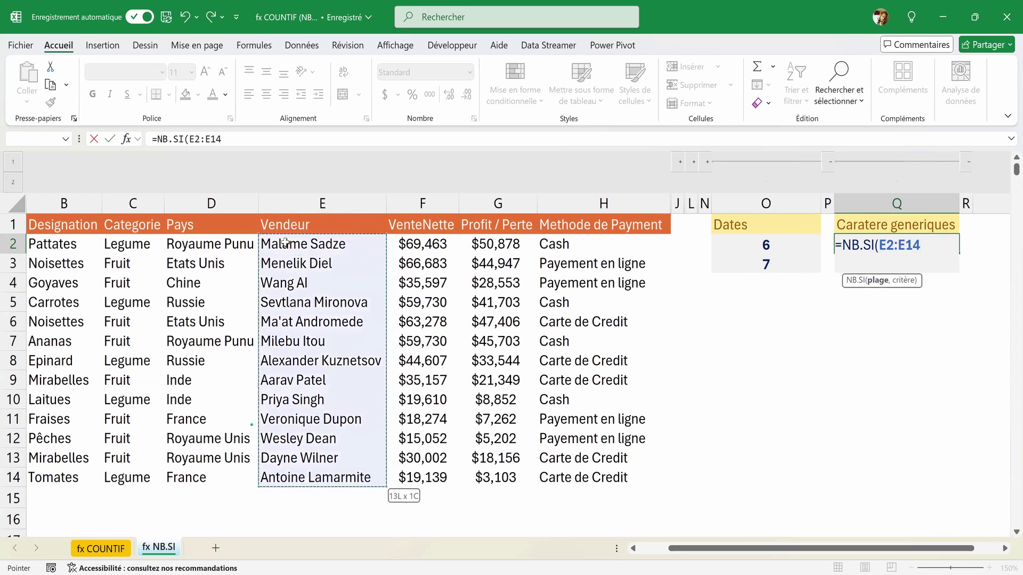
Step: Complete the Q2 formula with the wildcard criterion "*nelik*" to count sellers whose name contains that text
text(,)
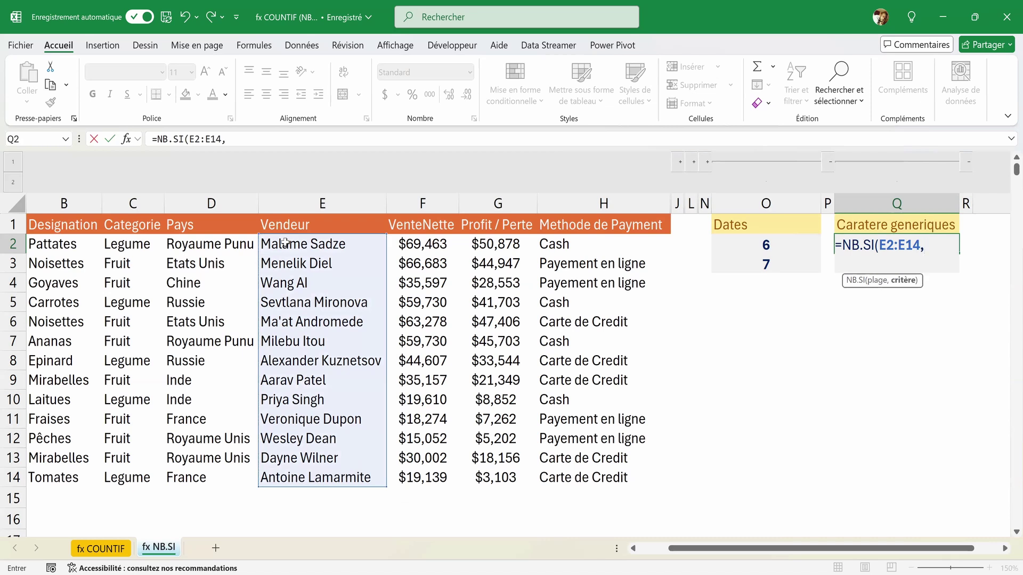
text("*nelik)
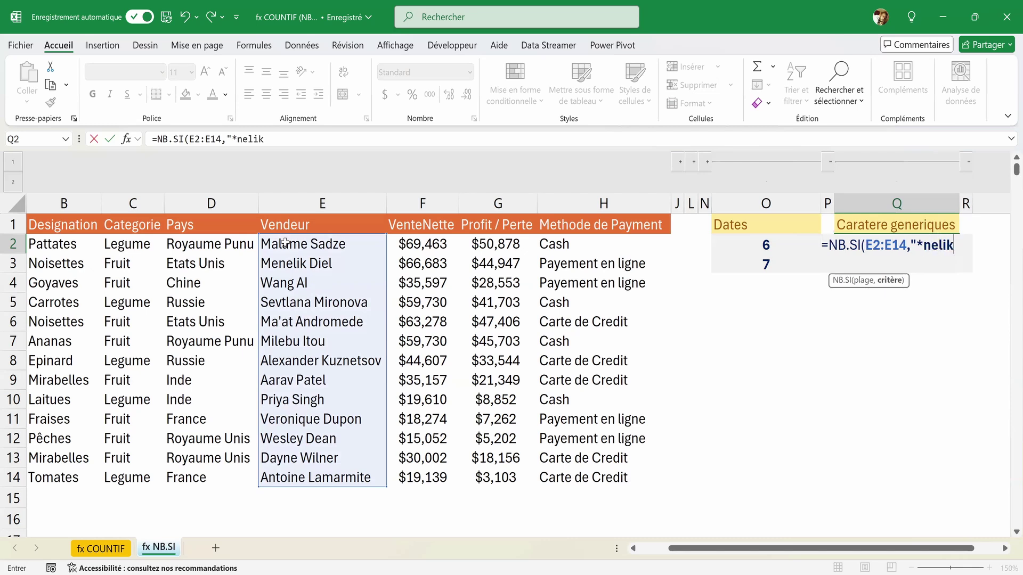
text(*"))
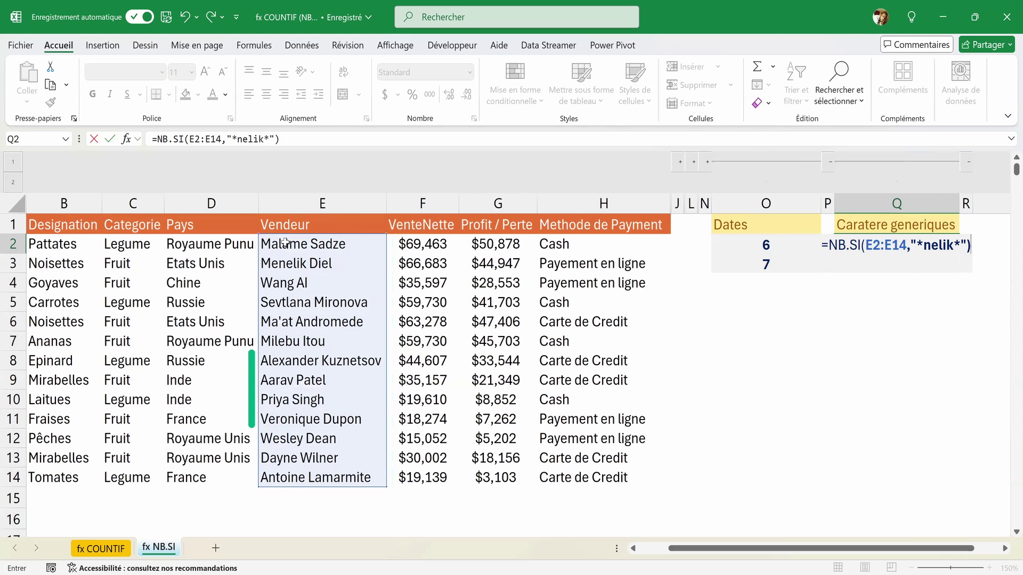
key(Return)
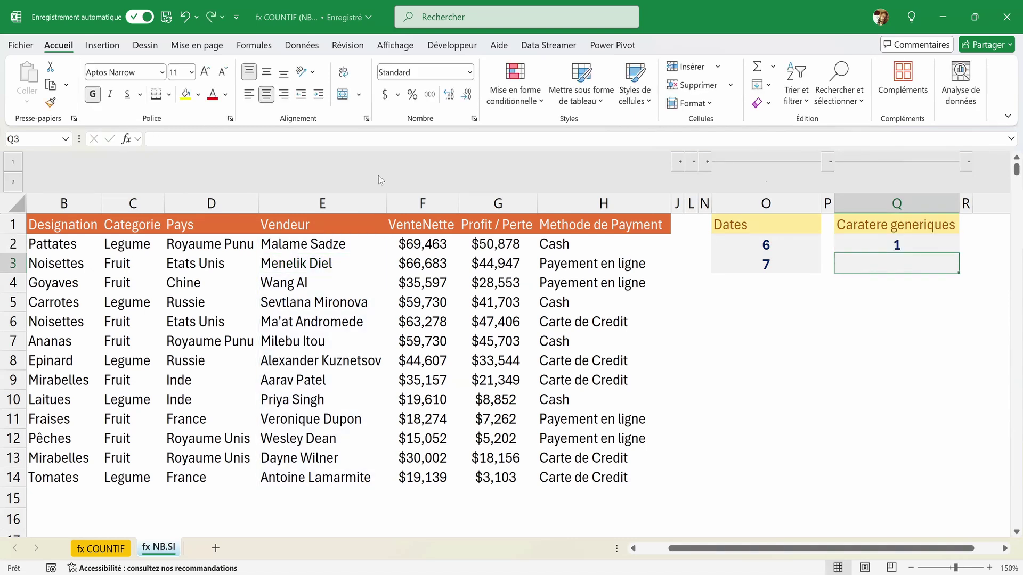
Step: Insert the NB.SI function in Q3 through its function arguments, using the payment methods H2:H14 as the Plage
click(127, 139)
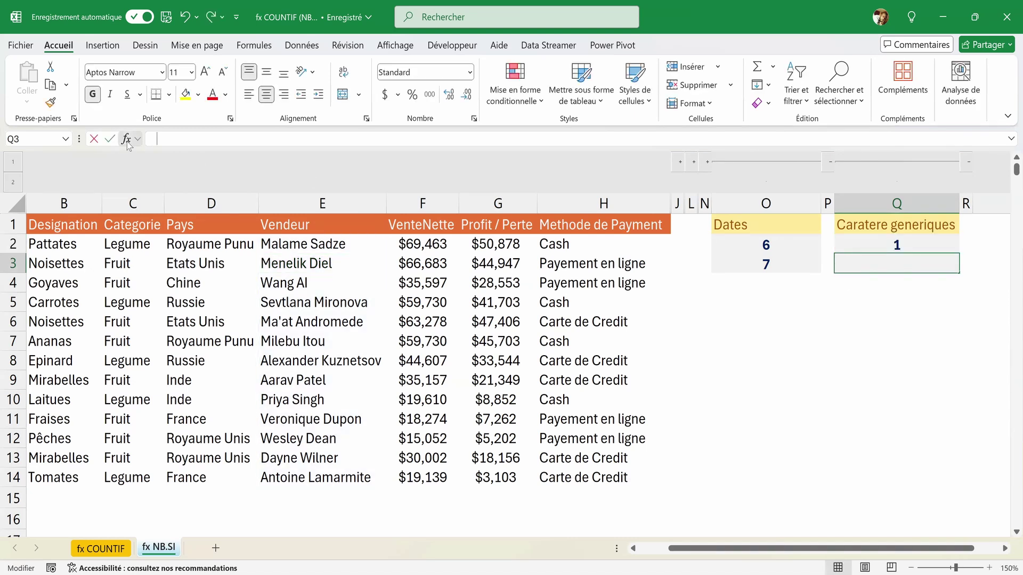
click(270, 387)
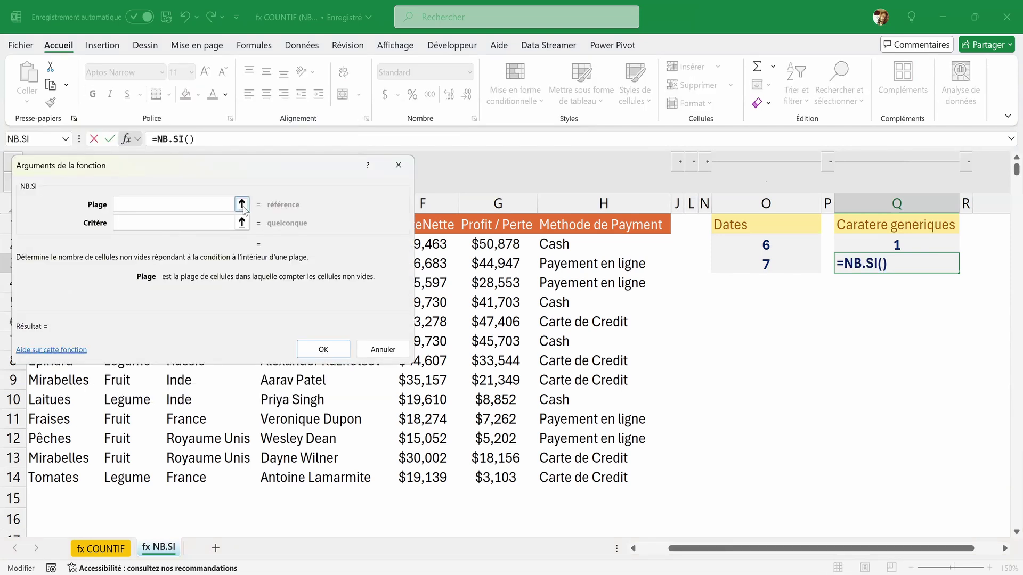
click(243, 208)
click(559, 243)
drag(559, 243, 563, 473)
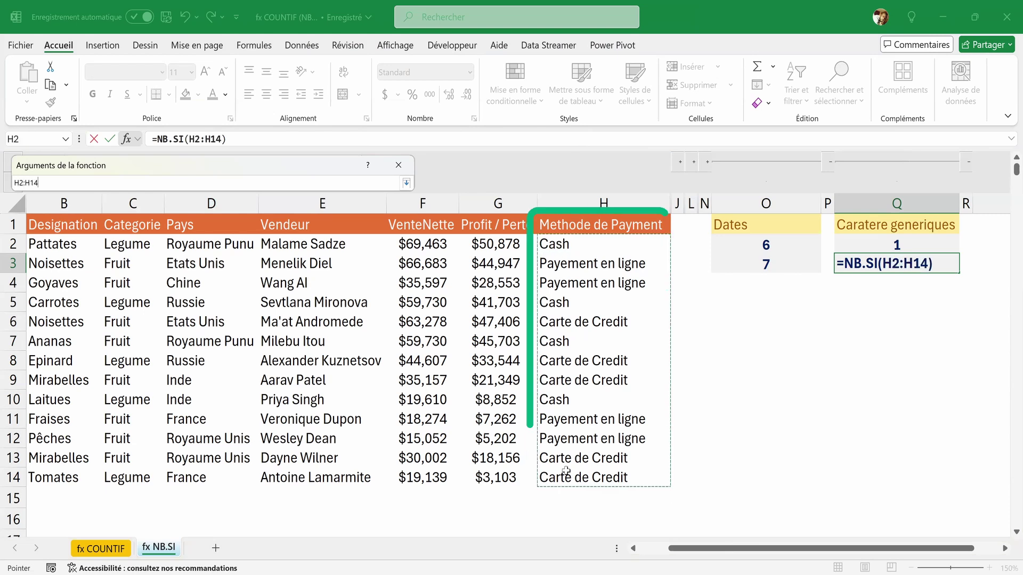
click(407, 183)
Step: Set the Critère of the Q3 function to ??sh and confirm the formula
click(150, 219)
text(??sh)
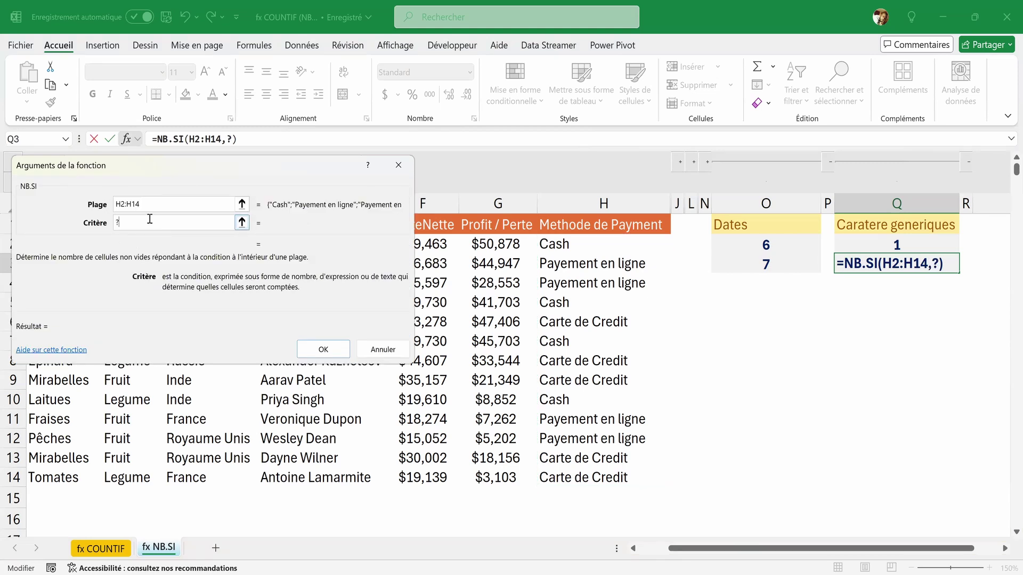
click(323, 350)
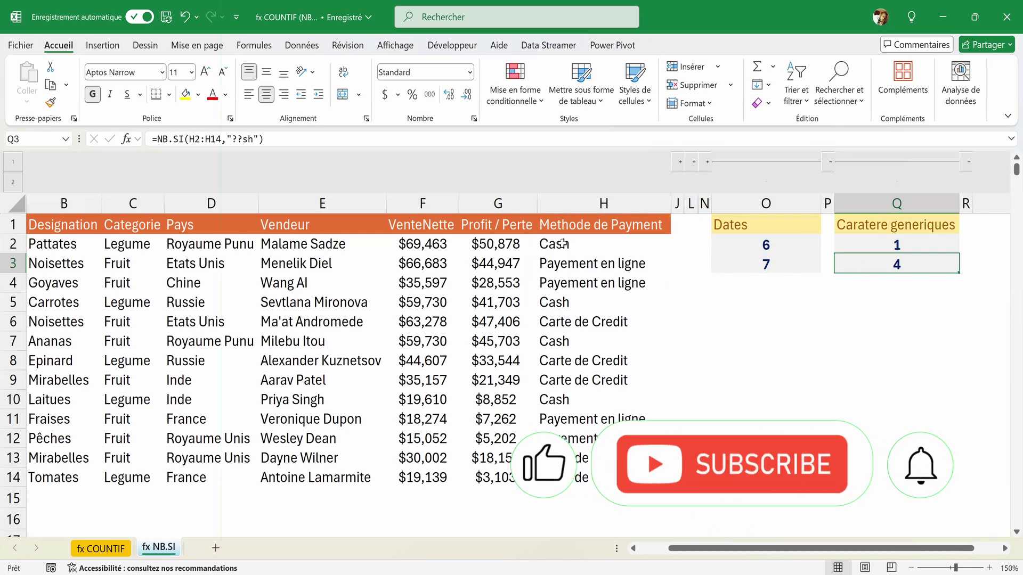
key(Return)
drag(793, 552, 781, 542)
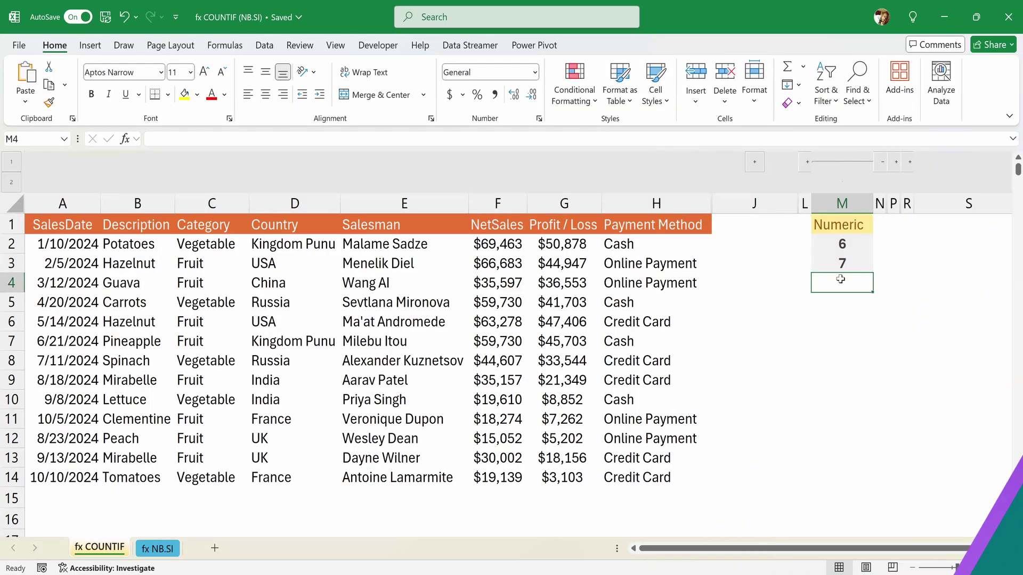
Step: On the COUNTIF sheet, collapse the Numeric column group and expand the Dates group to select cell O2
click(881, 163)
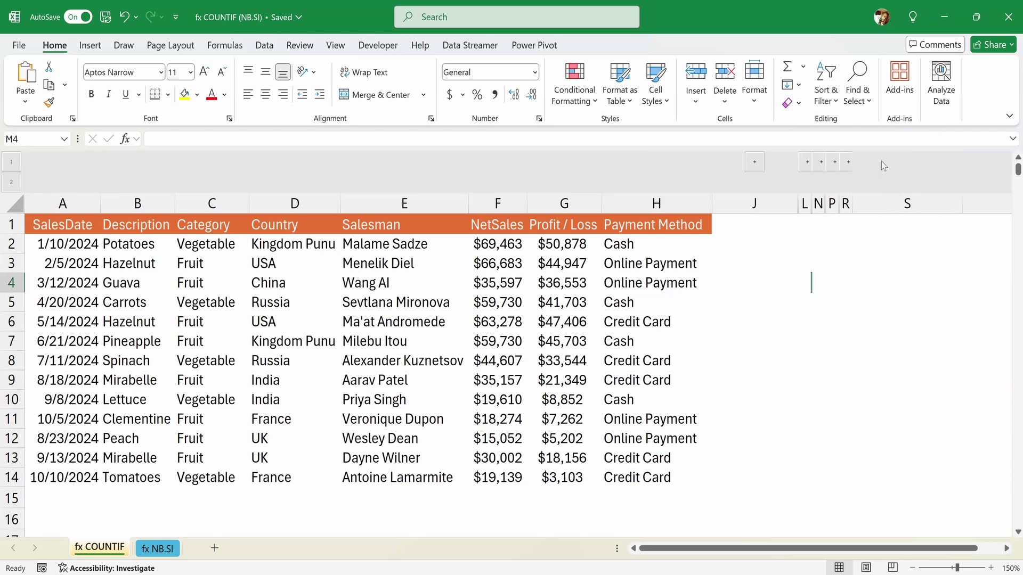
click(835, 163)
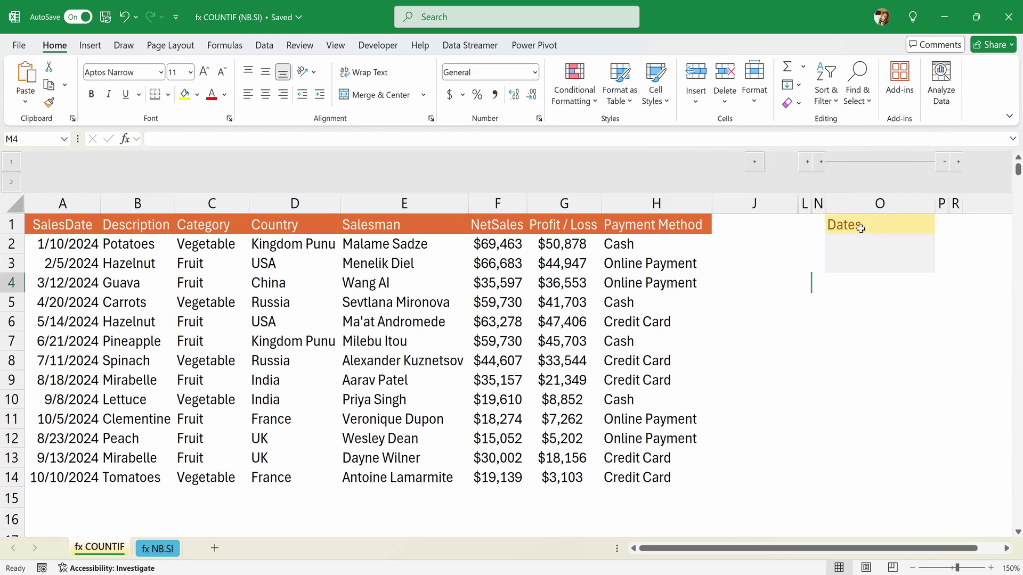
click(861, 246)
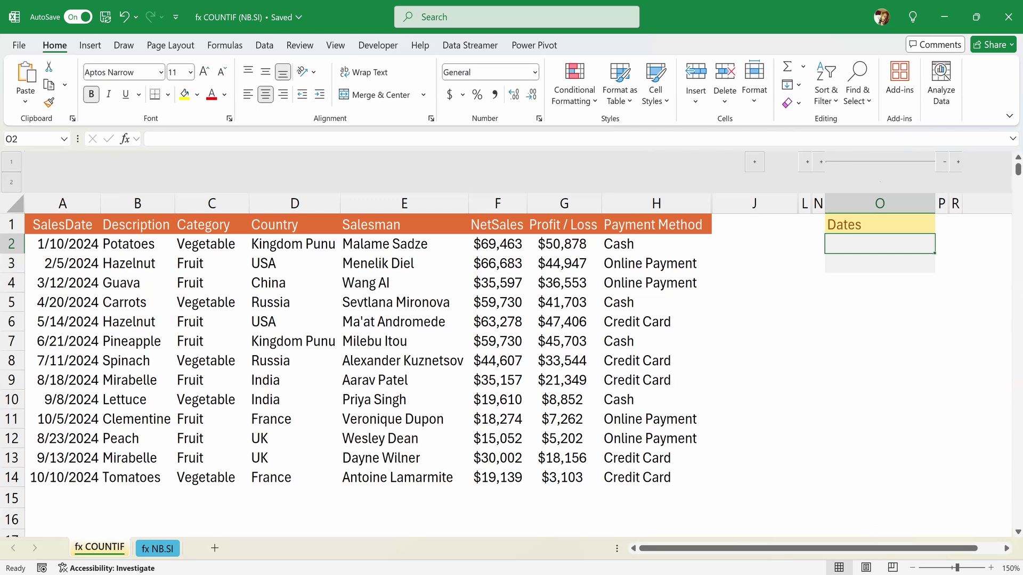
Step: Start a COUNTIF formula in O2 with the SalesDate cells A2:A14 as its range
text(=c)
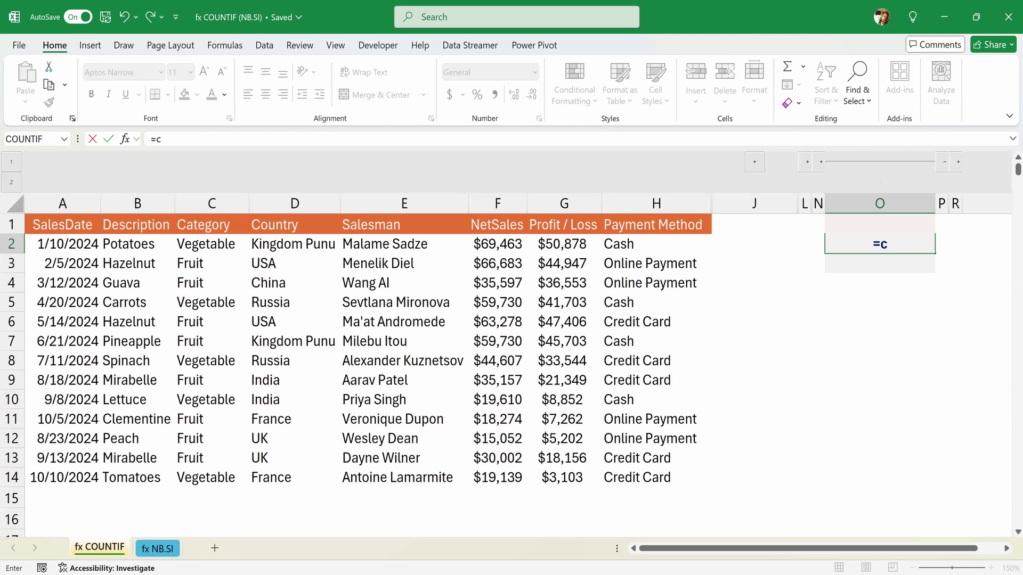
text(ountif)
key(Tab)
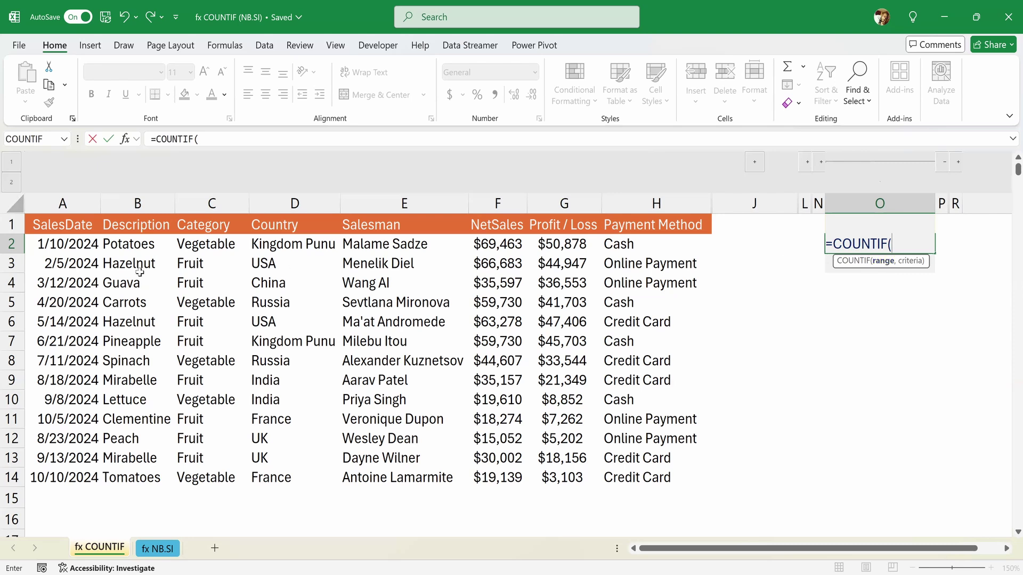
click(54, 244)
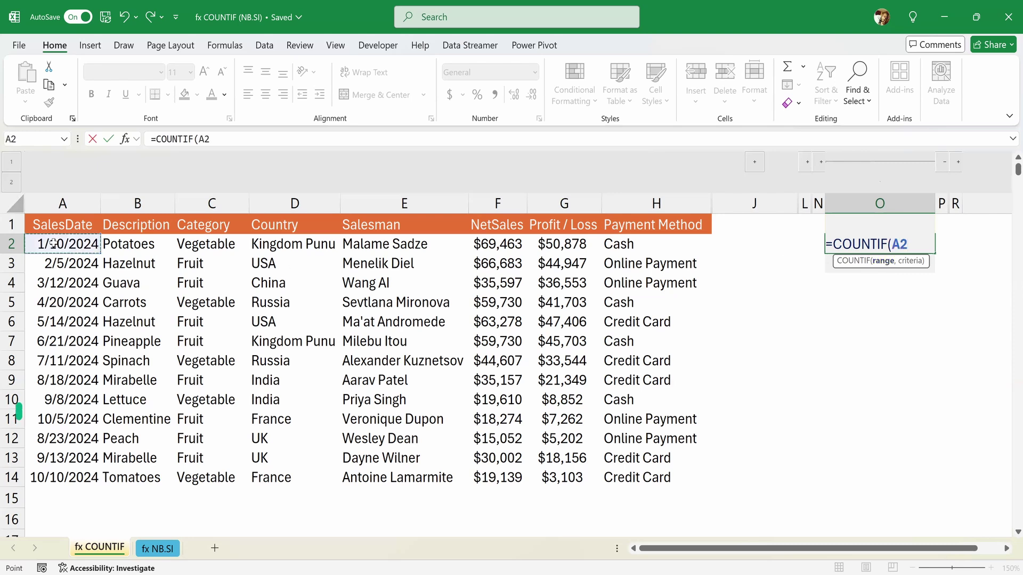
key(ctrl+shift+Down)
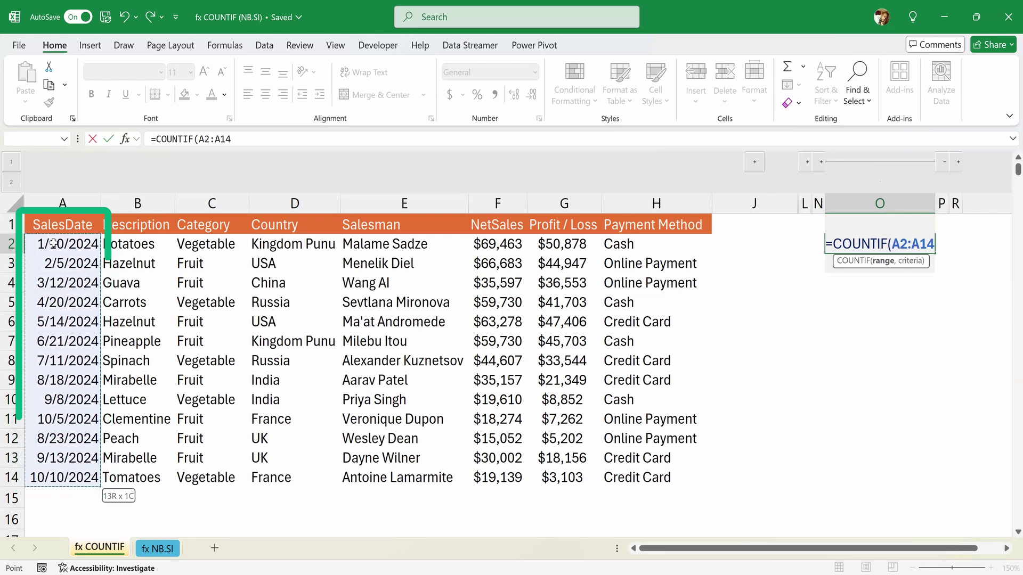
Step: Complete the O2 COUNTIF formula with the criterion ">08/01/2024" to count sales after that date
text(,)
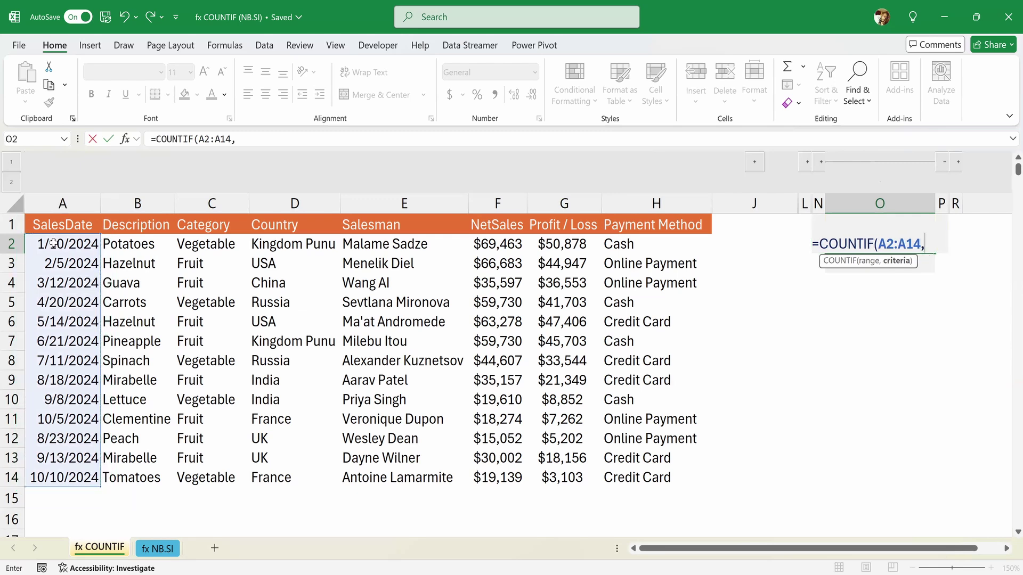
text(">08/)
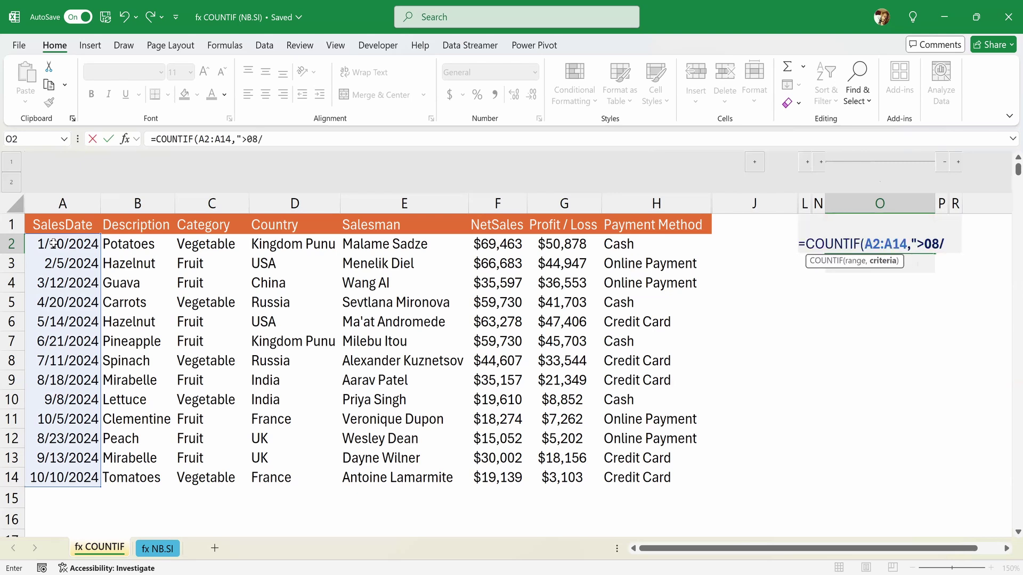
text(01/20)
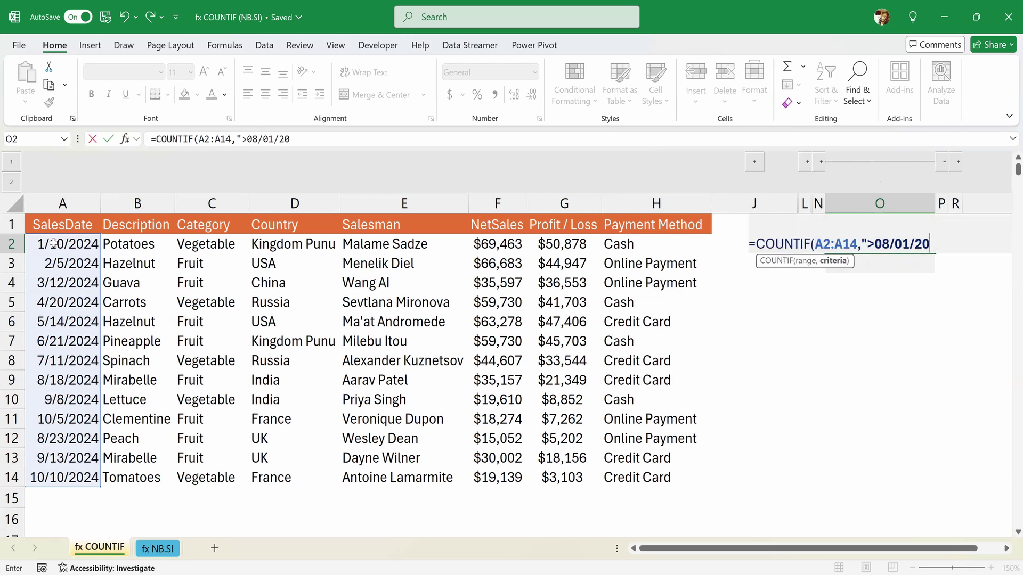
text(24"))
key(Return)
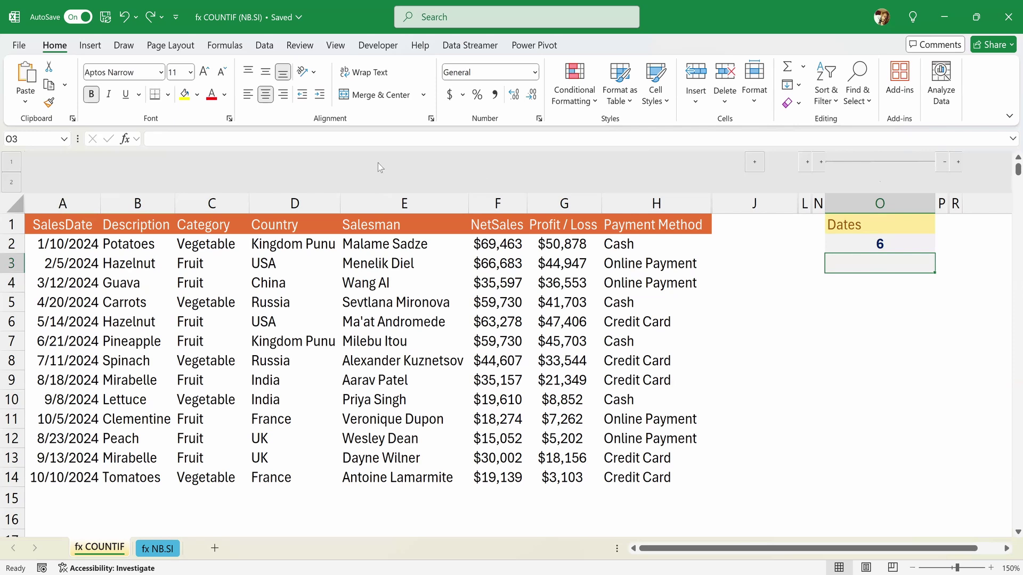
Step: Insert the COUNTIF function in O3 through its function arguments, using the sale dates A2:A14 as the Range
click(125, 140)
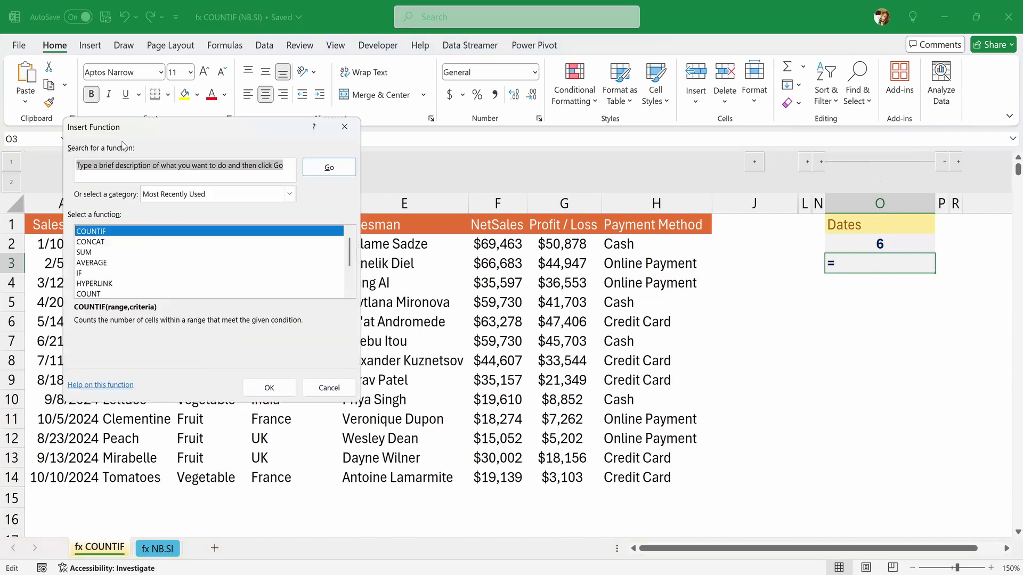
click(269, 387)
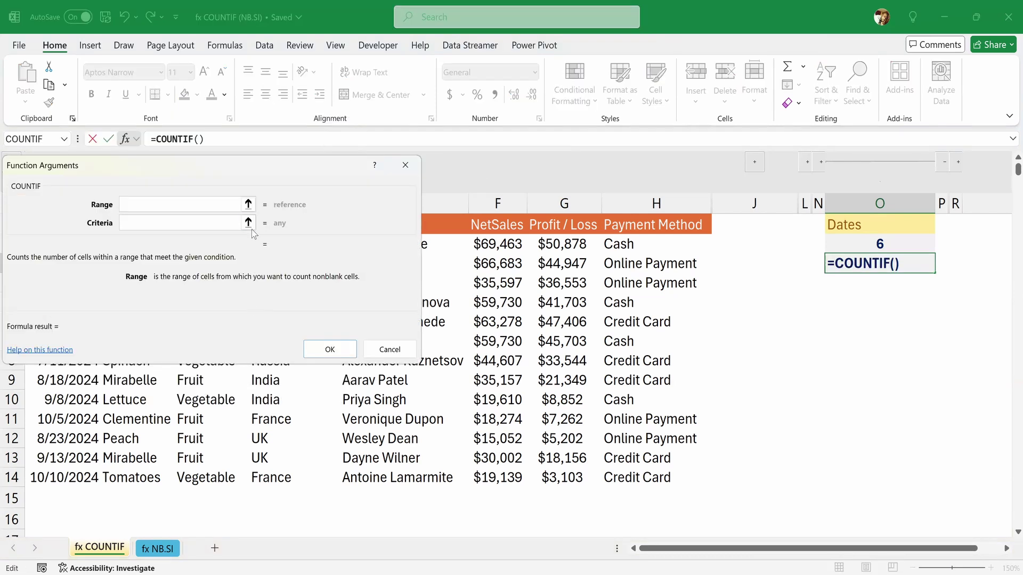
click(248, 205)
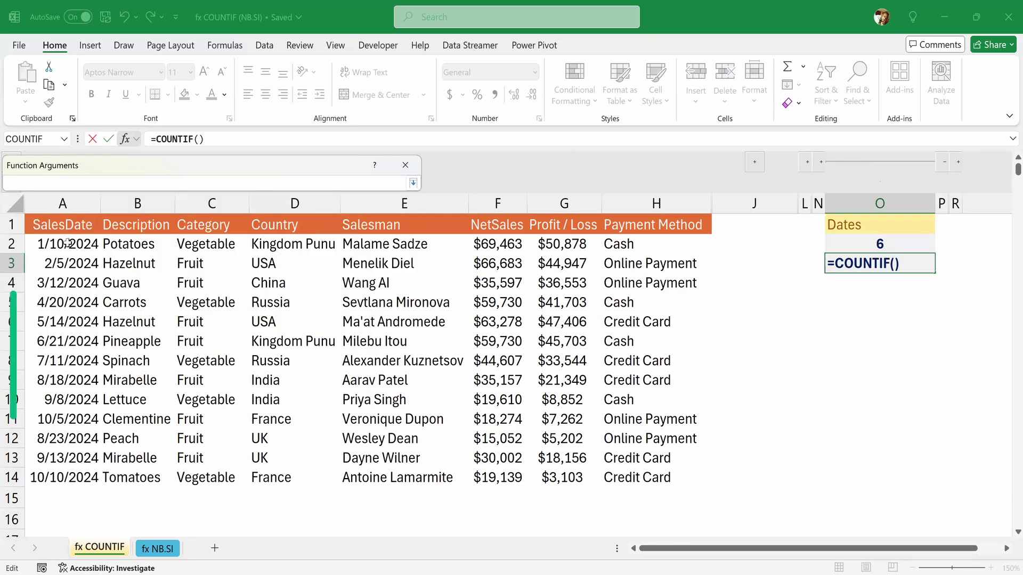
click(67, 243)
drag(67, 244, 63, 477)
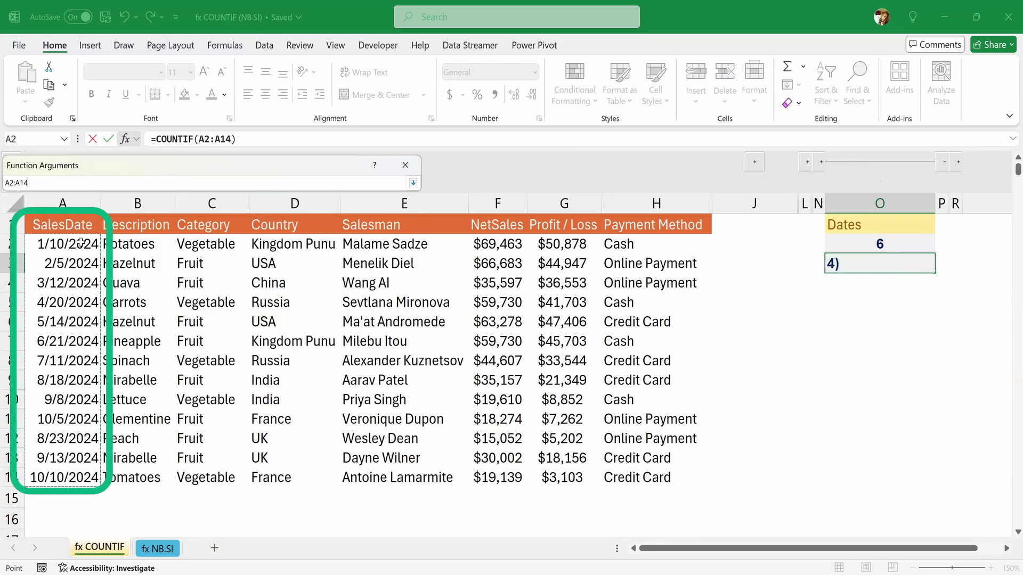
click(413, 184)
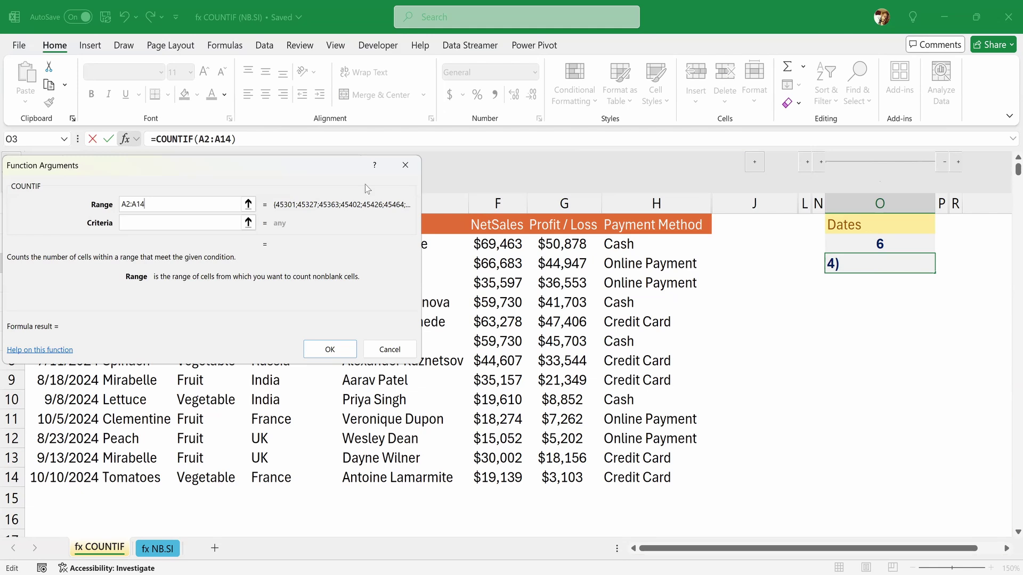
Step: Set the Criteria of the O3 COUNTIF function to <08/01/2024, confirm it and select cell O4
click(155, 223)
text(<)
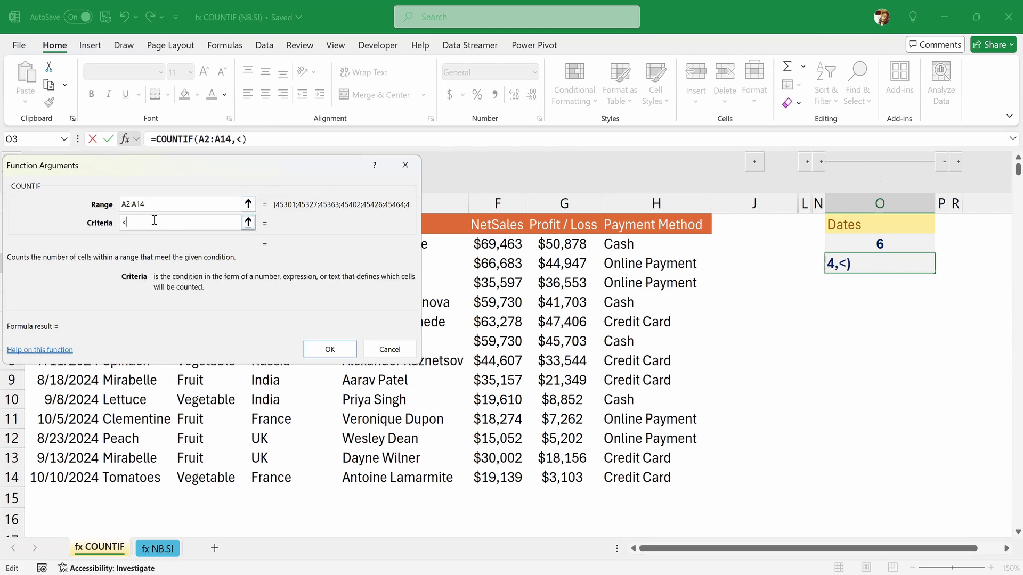
text(08/01)
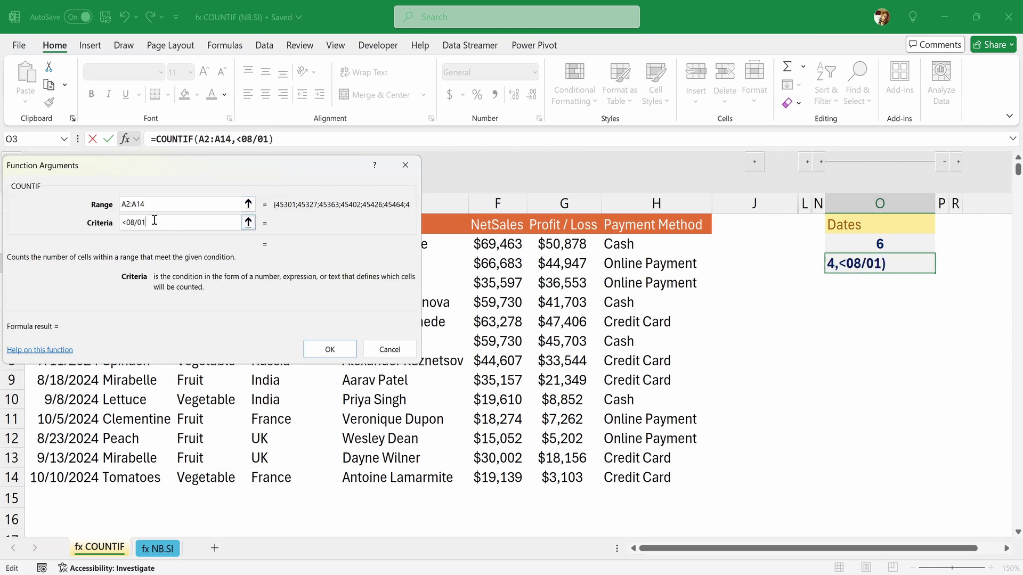
text(/2024)
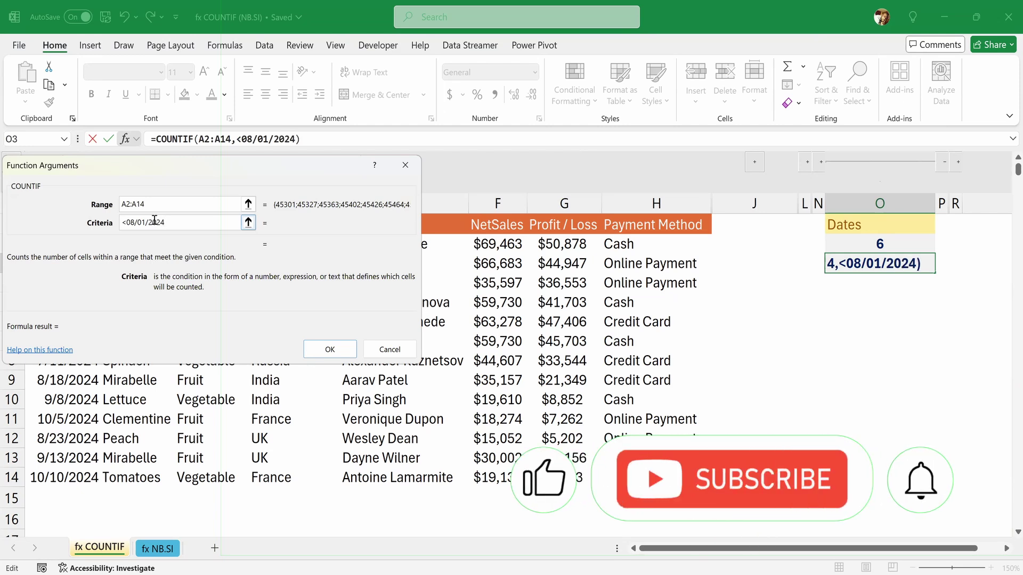
click(330, 349)
click(882, 283)
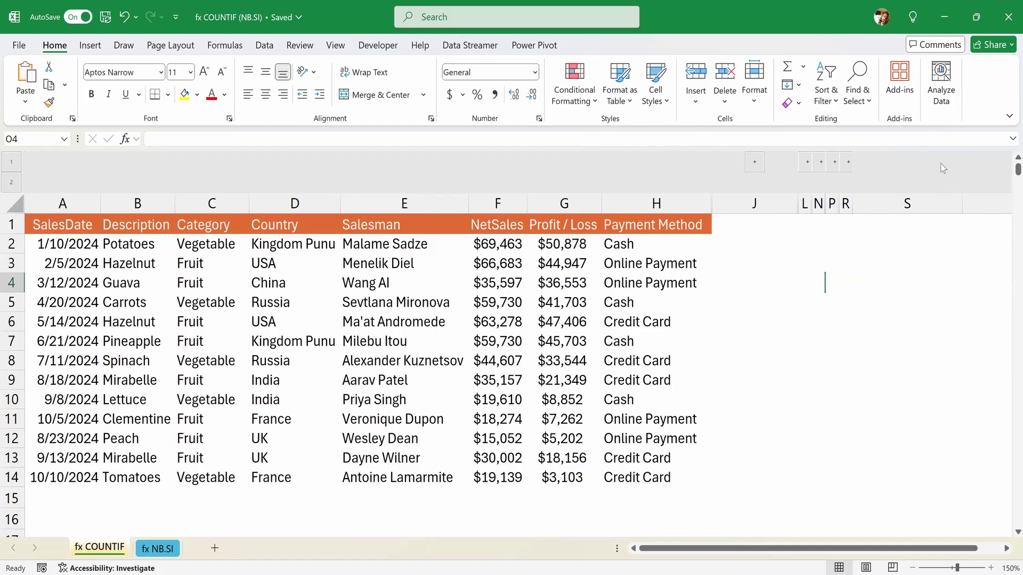
Step: Expand the collapsed Wildcards column and start a COUNTIF formula in Q2 with the Salesman cells E2:E14 as its range
click(850, 165)
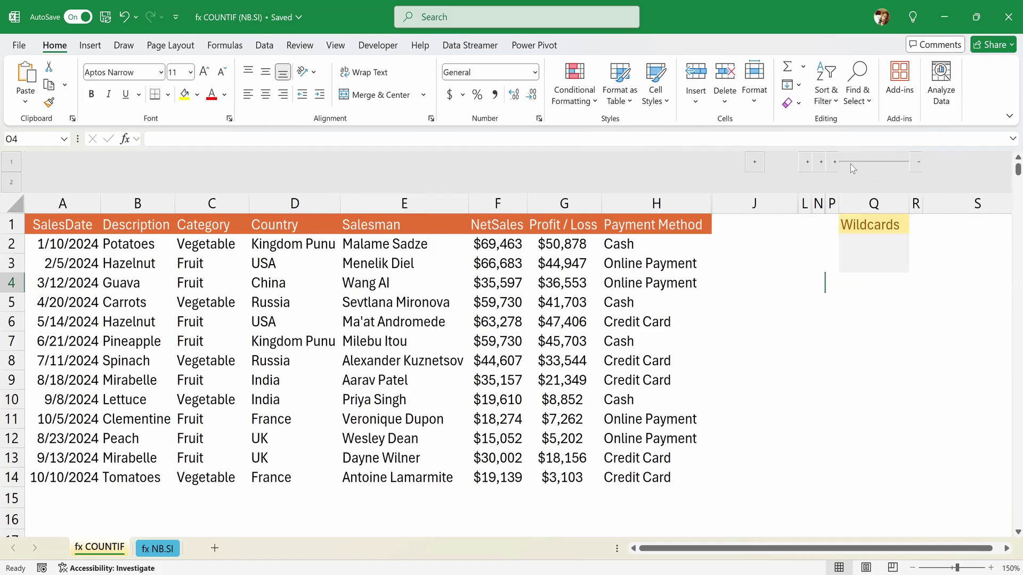
click(863, 244)
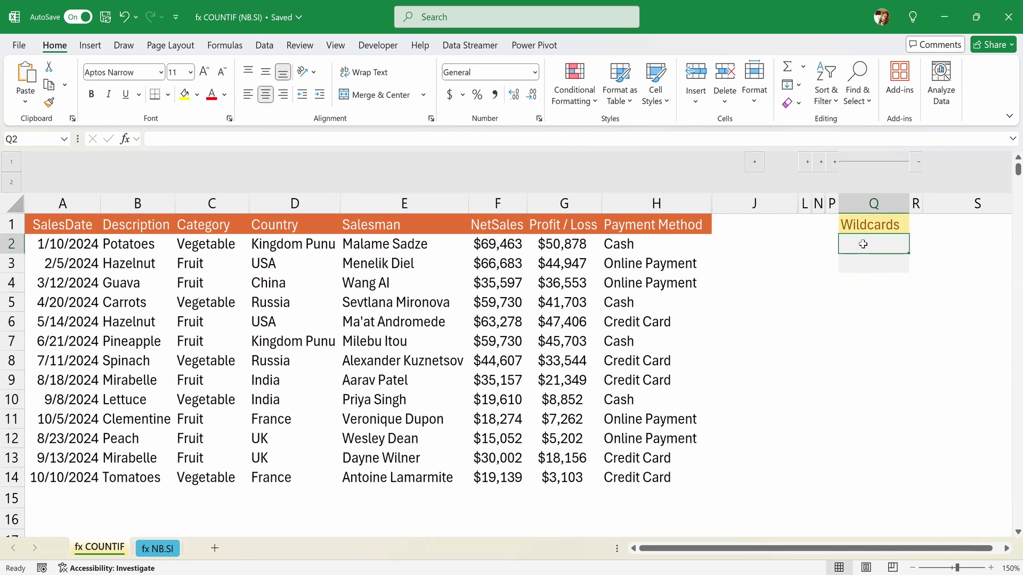
text(=)
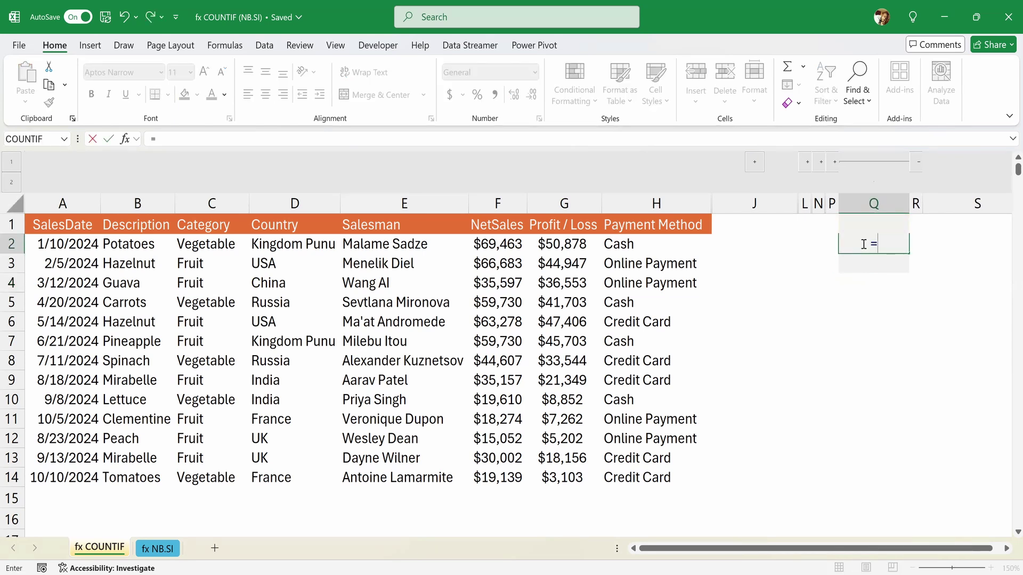
text(countif)
key(Tab)
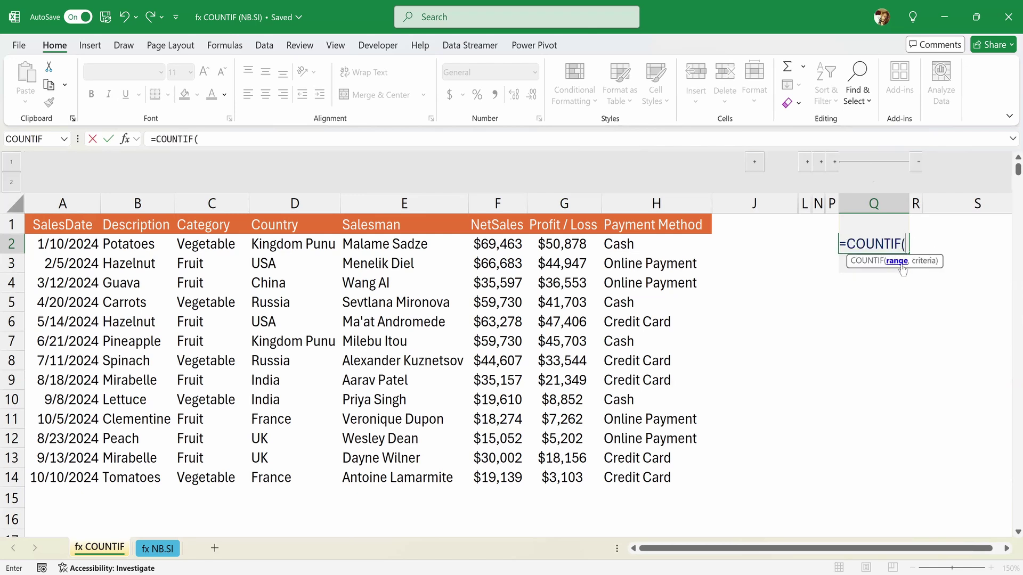
click(410, 246)
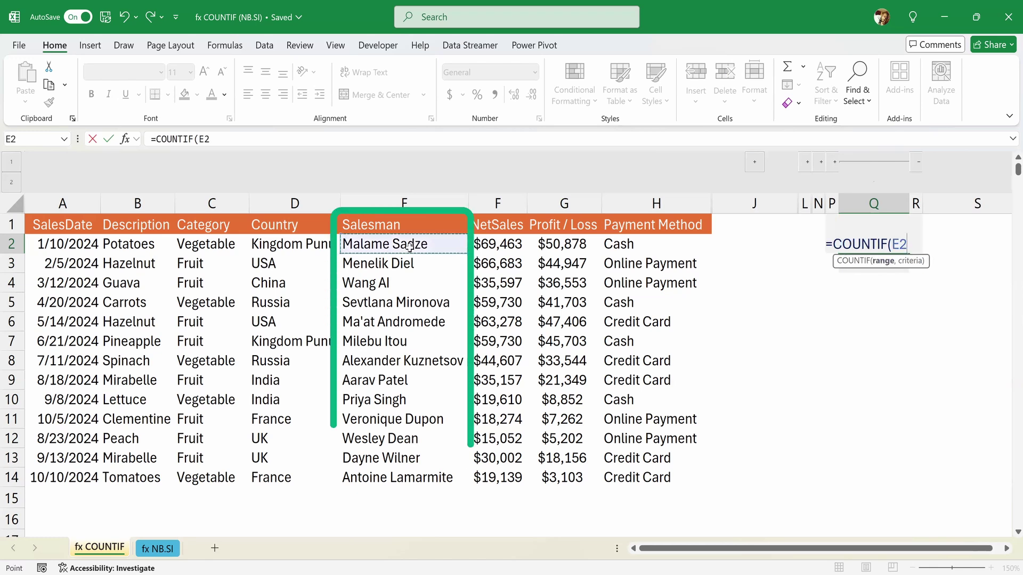
text(:E14)
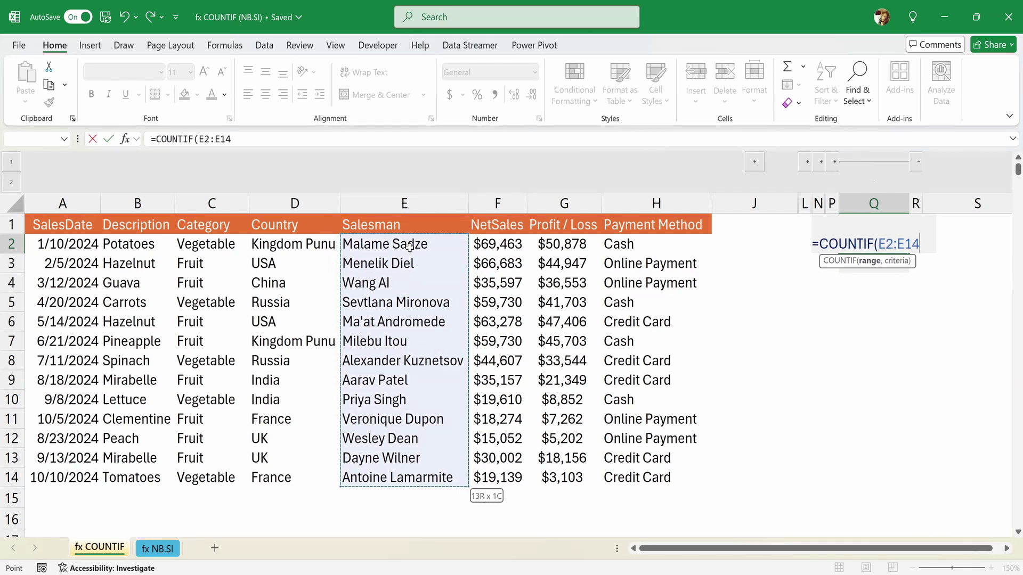
Step: Complete the Q2 COUNTIF formula with the wildcard criterion "*nelik*" to count salesmen whose name contains that text
text(,)
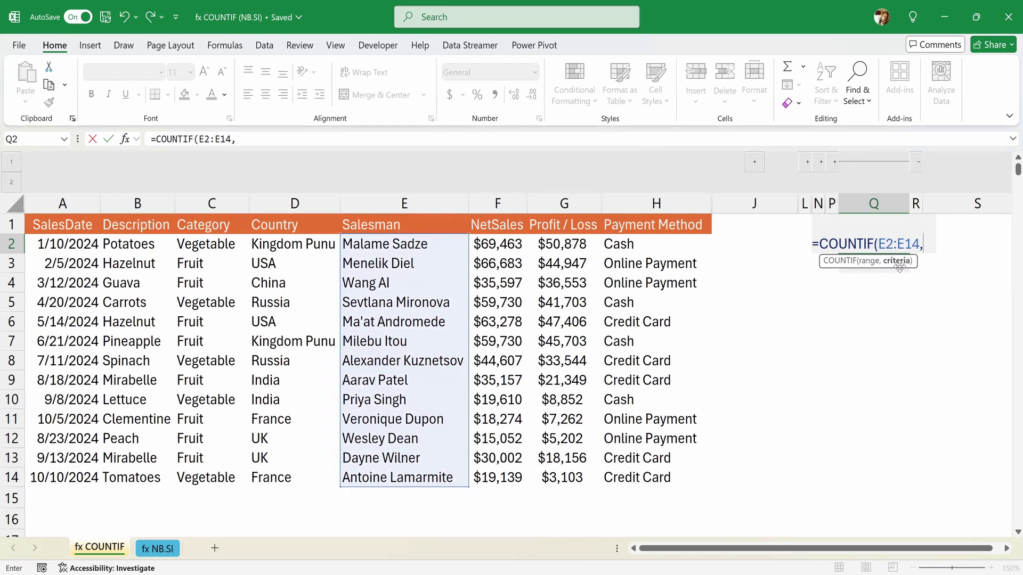
text("*nelik)
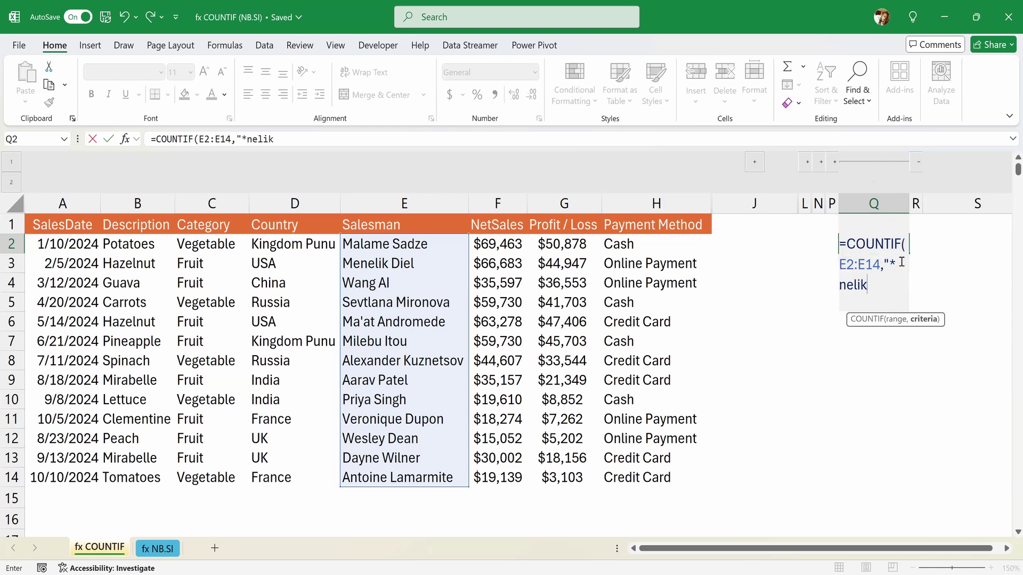
text(*"))
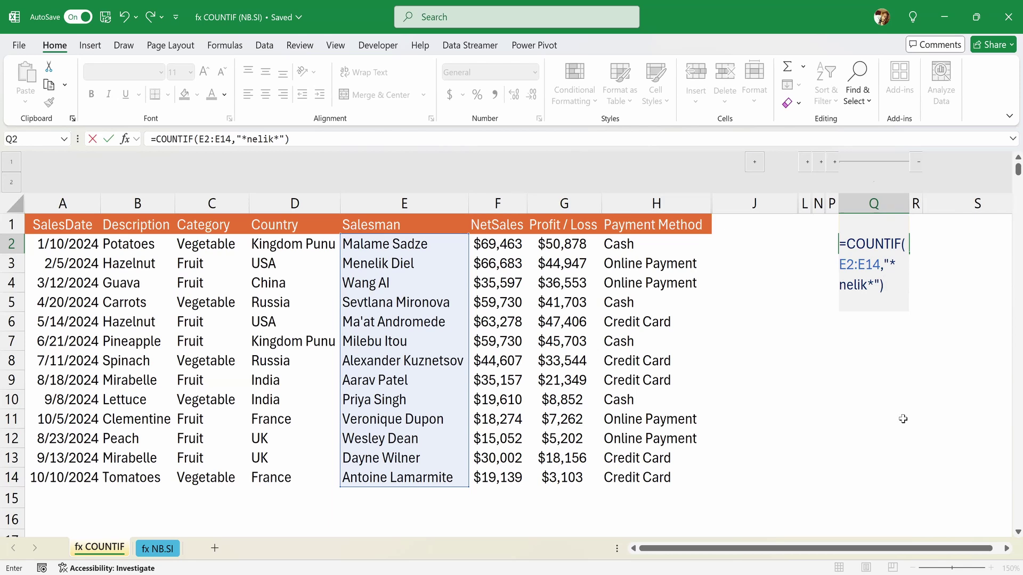
key(Return)
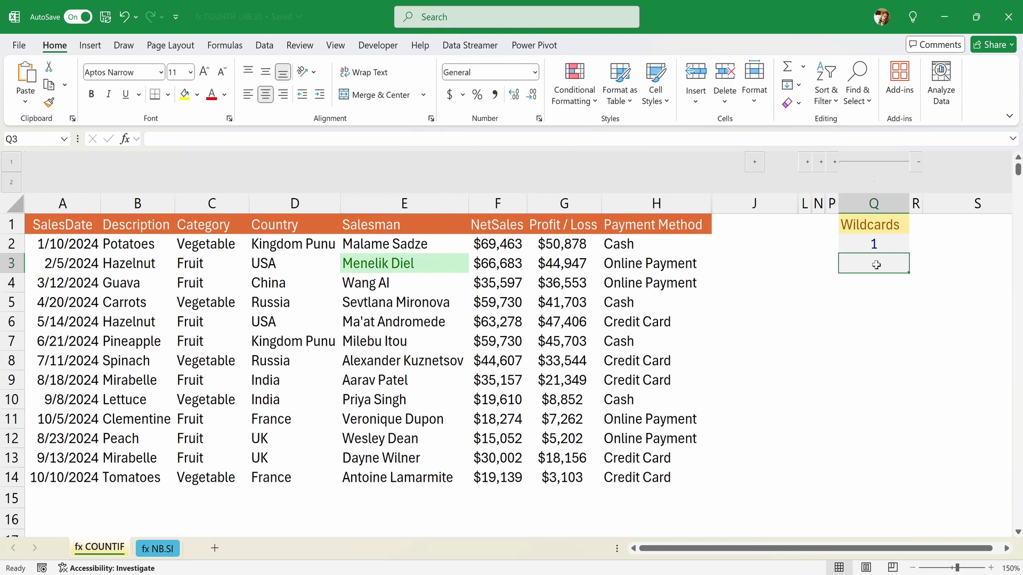
Step: Start a COUNTIF formula in Q3 with the Payment Method cells H2:H14 as its range
text(=)
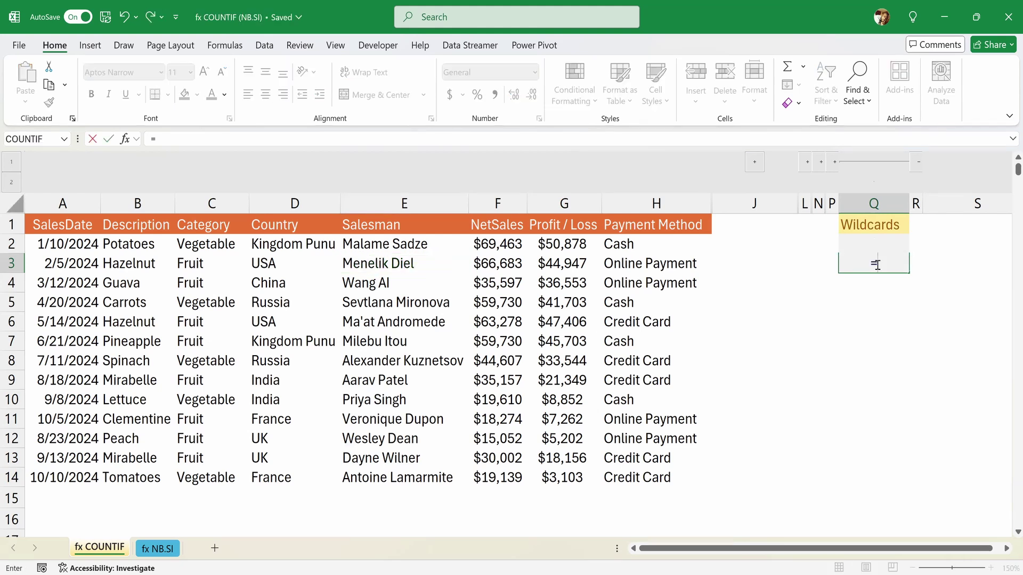
text(countif)
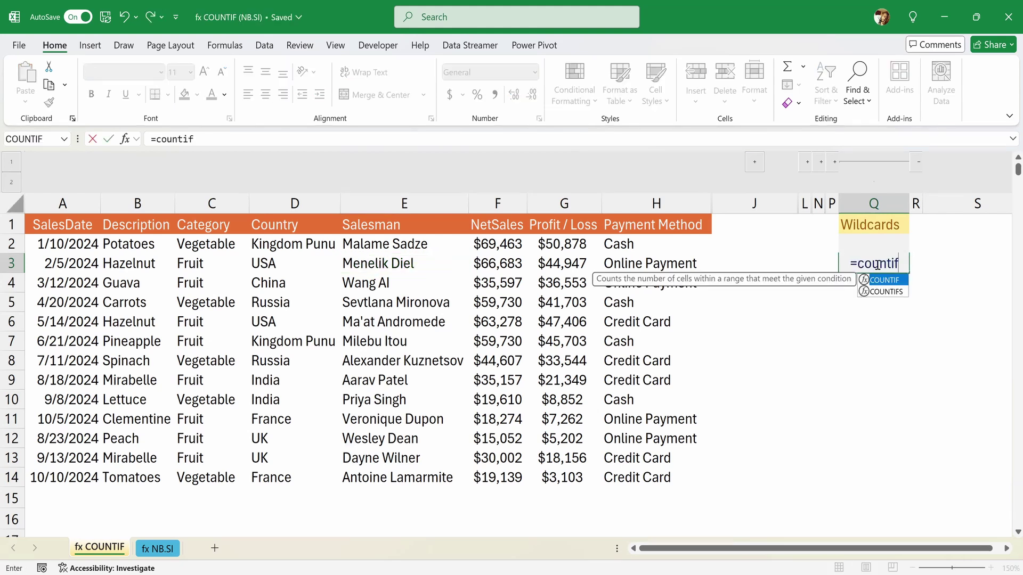
key(Tab)
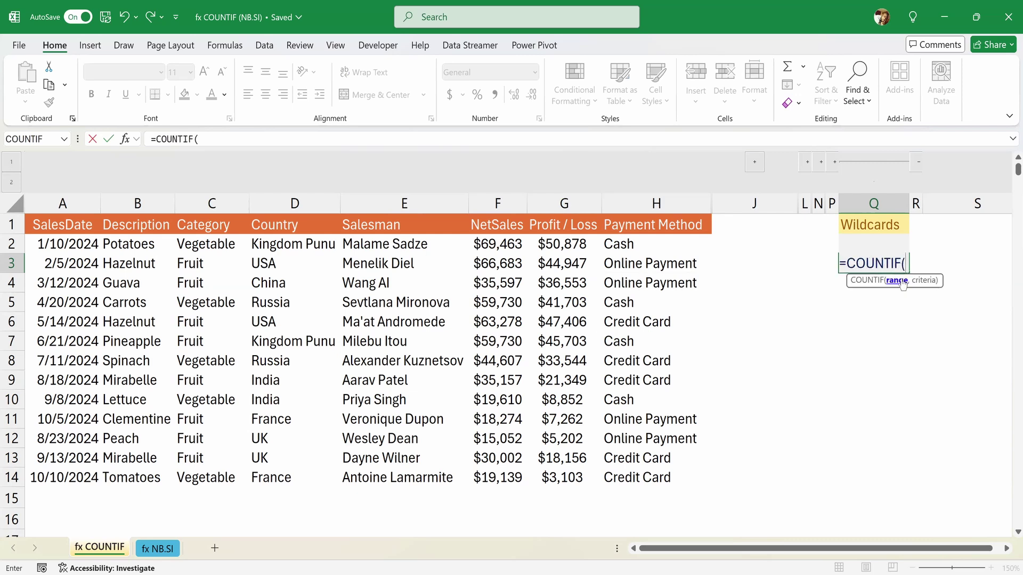
click(639, 246)
drag(640, 247, 704, 478)
Step: Complete the Q3 COUNTIF formula with the criterion "??sh" to count four-character payment methods ending in sh
text(,)
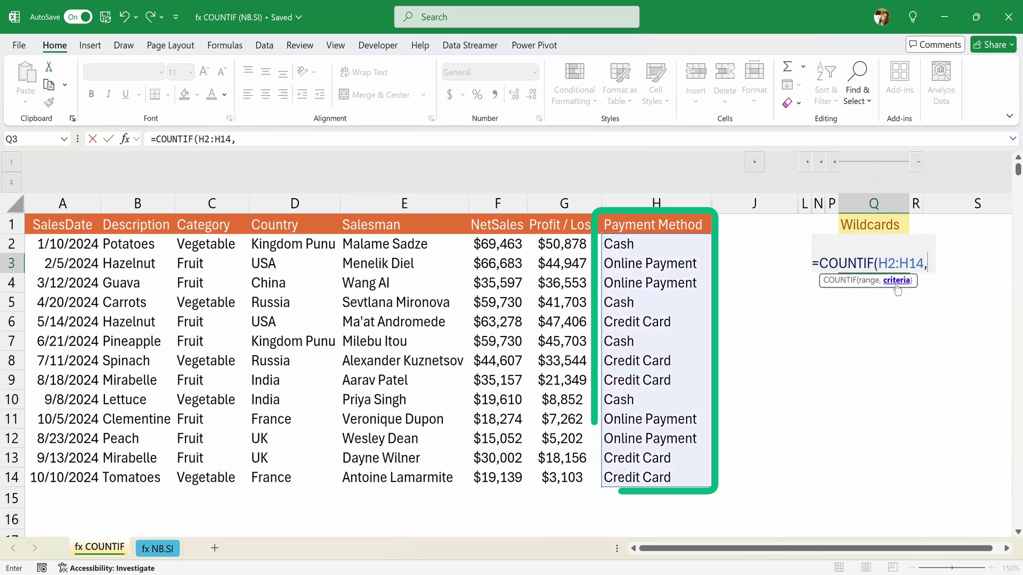
text("??)
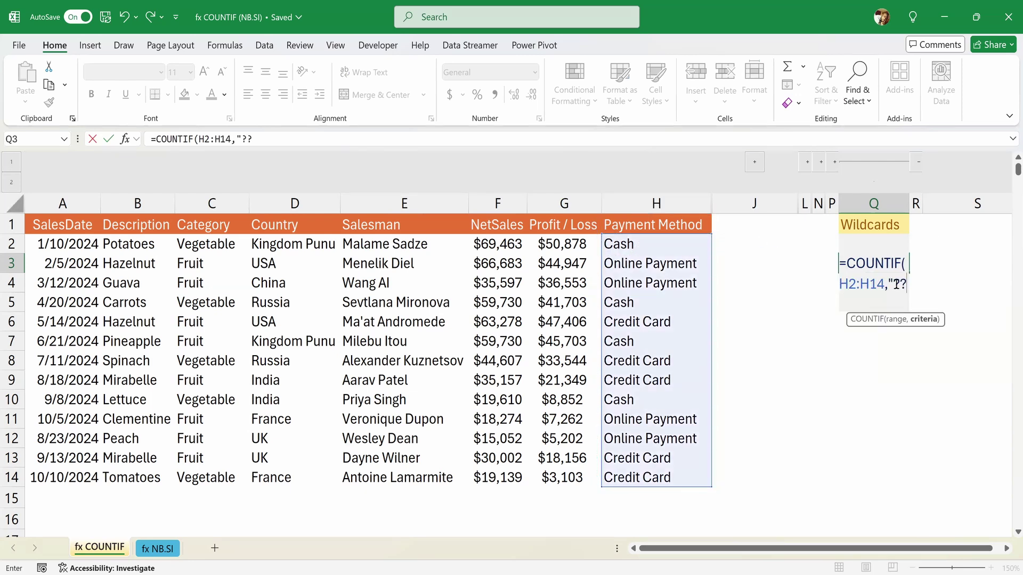
text(sh)
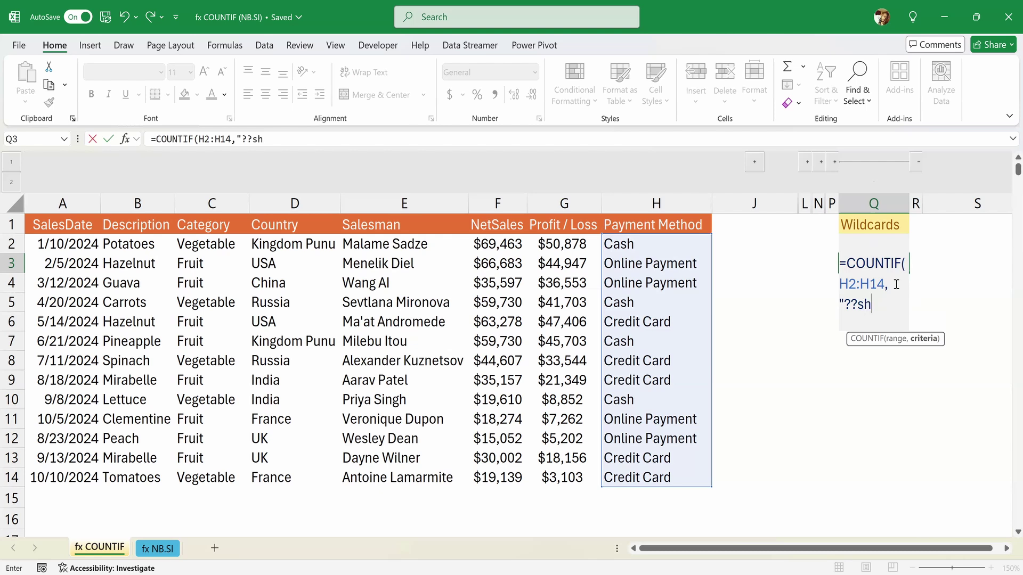
text("))
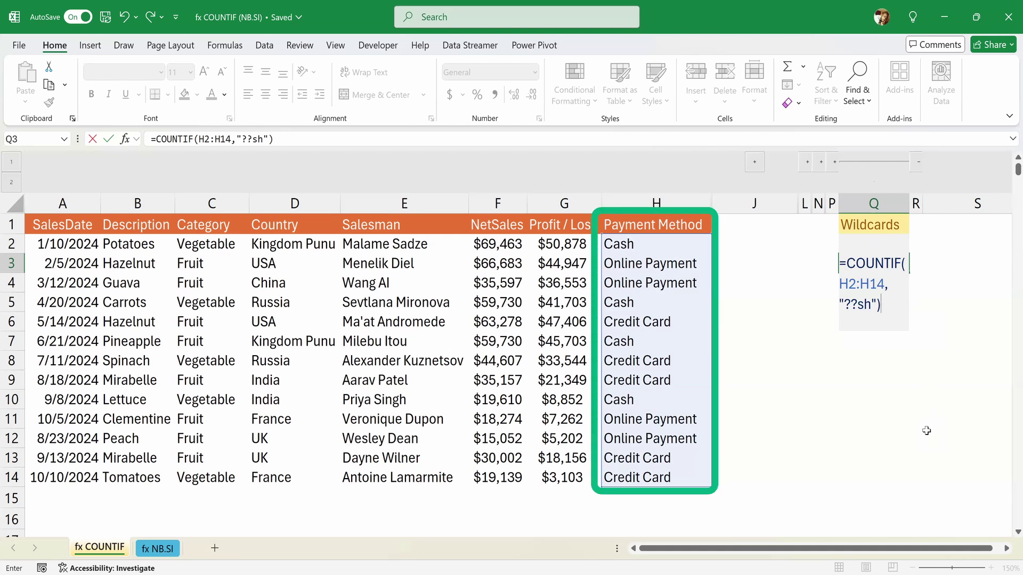
key(Return)
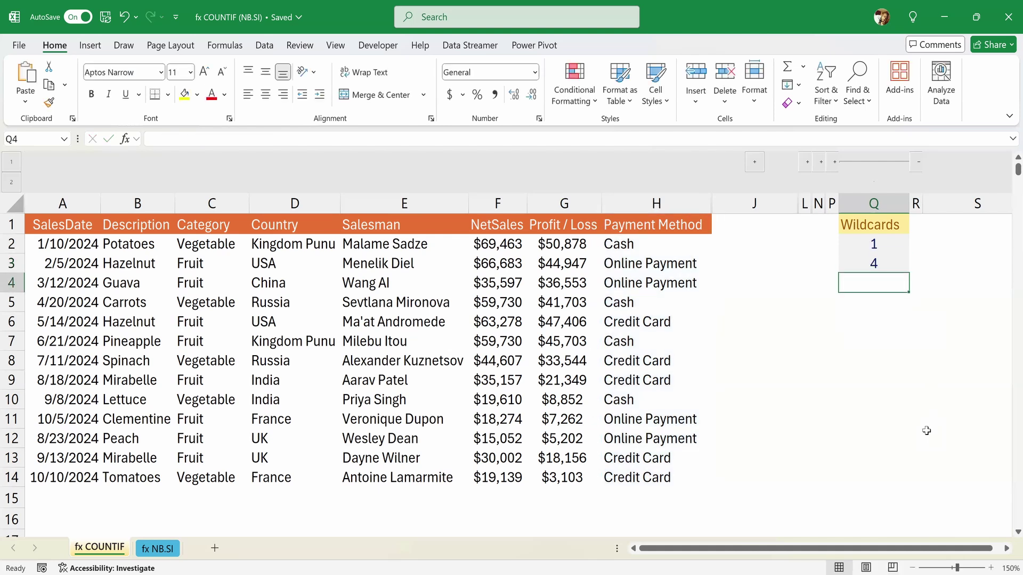